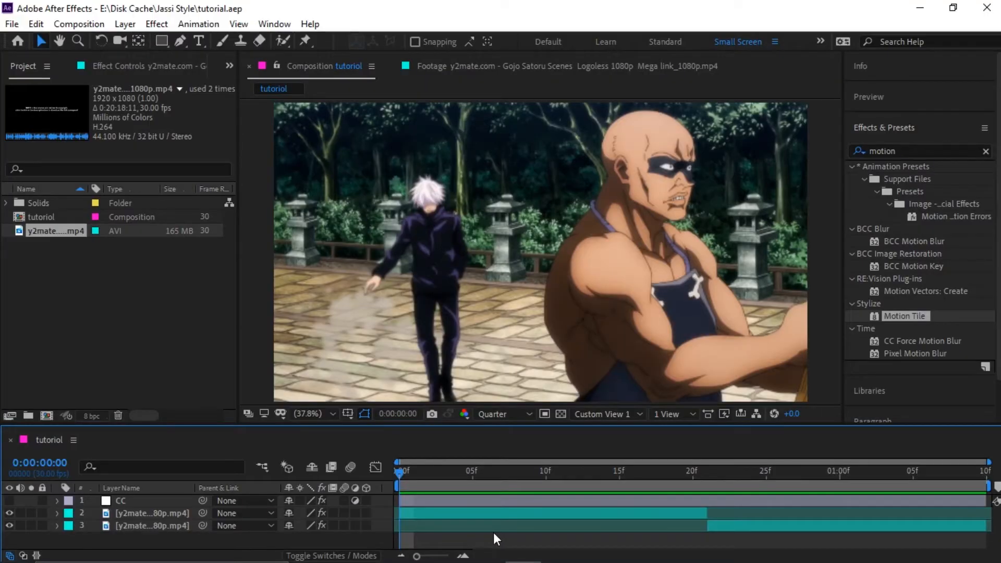
Step: Pre-compose the first clip as 1, moving all attributes into the new composition, and save the project
left_click_drag(415, 477, 379, 509)
left_click(436, 516)
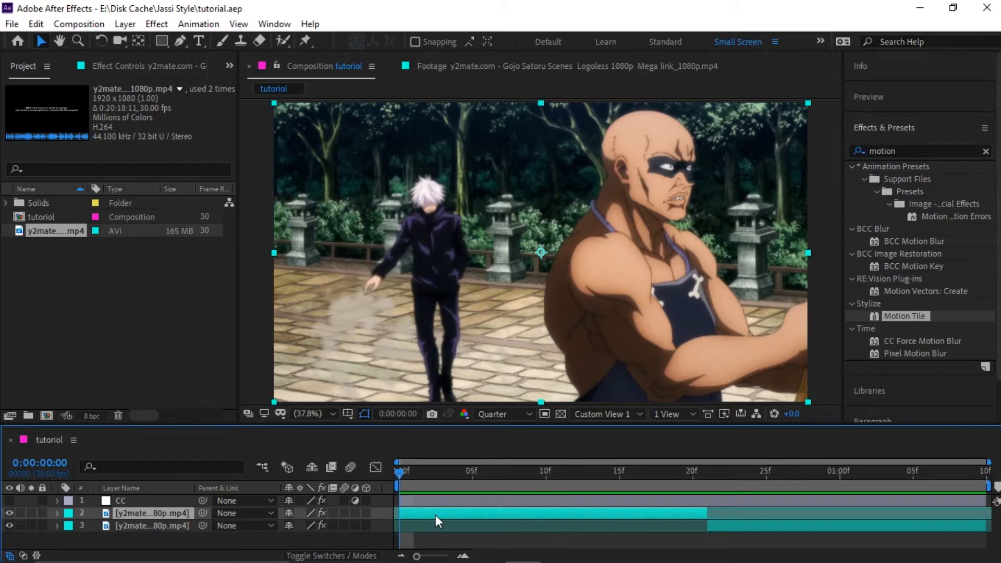
key("ctrl+shift+c")
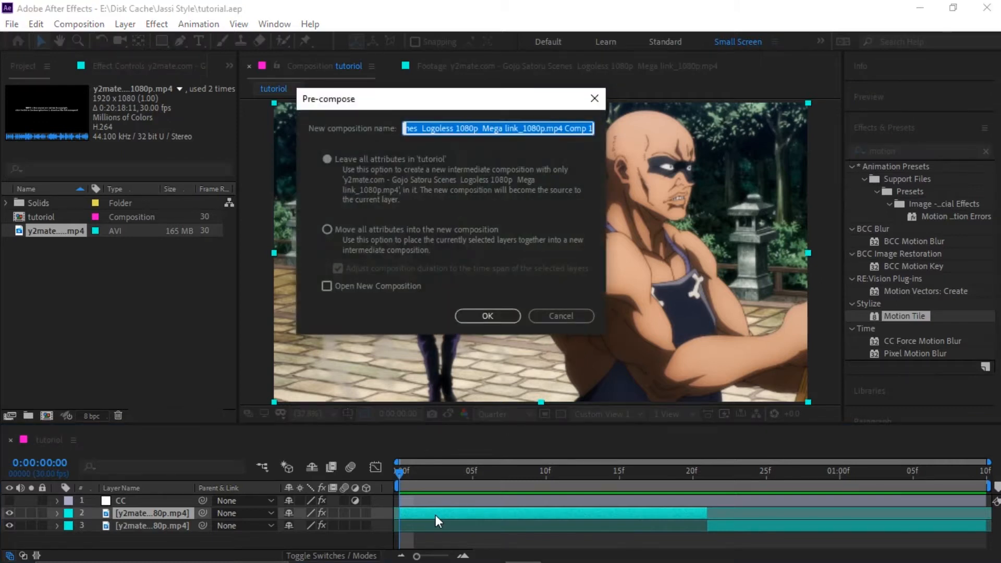
left_click_drag(486, 98, 514, 183)
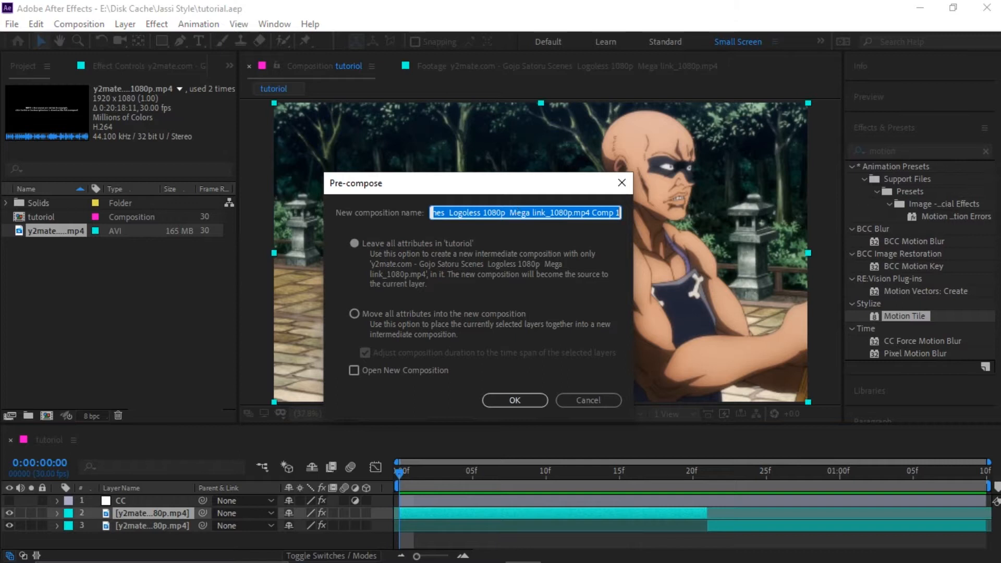
type("1")
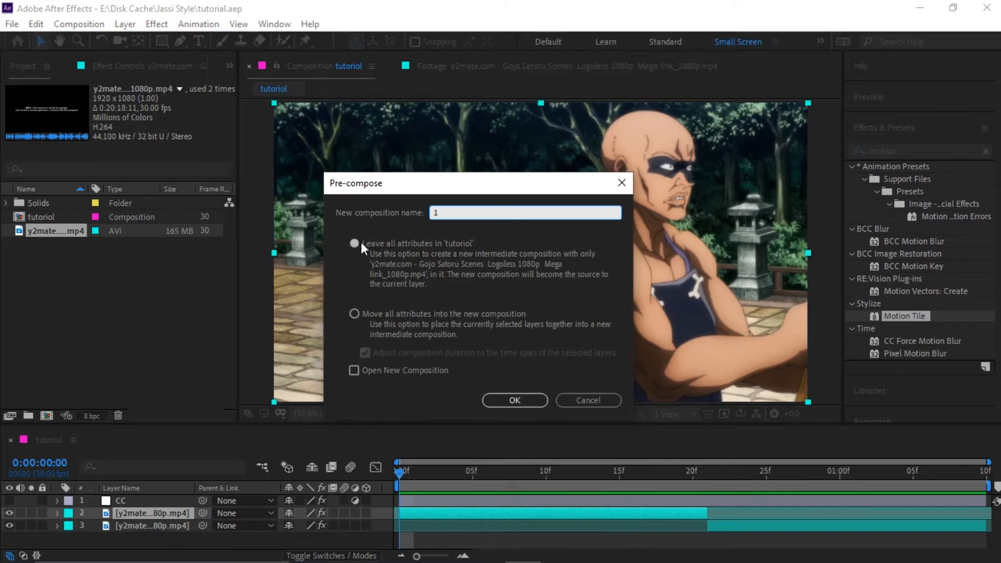
left_click(354, 313)
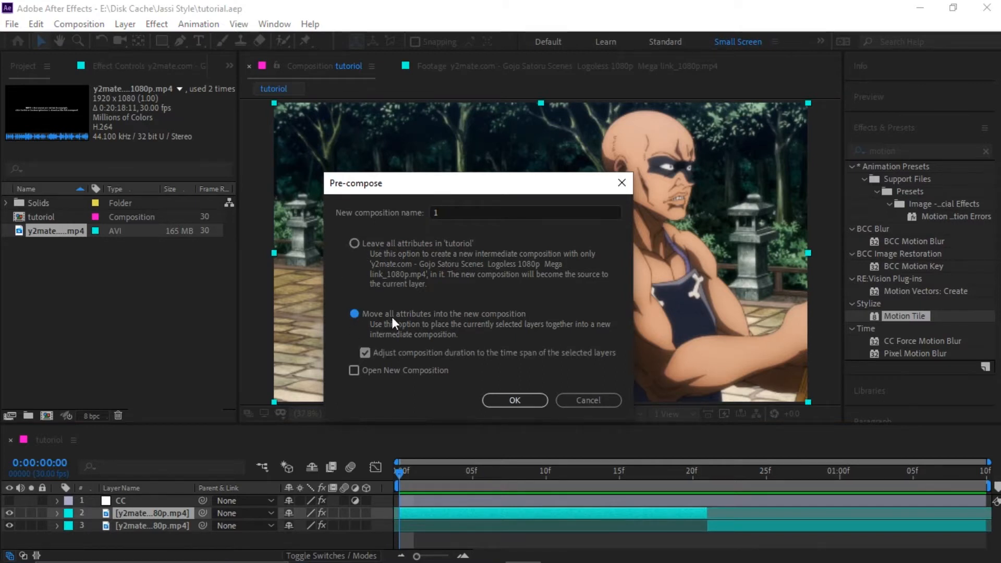
left_click(518, 397)
left_click(503, 392)
key("ctrl+s")
Step: Pre-compose the second clip, which starts at frame 21, as 2 with all attributes moved, and return to the composition start
left_click_drag(446, 483, 704, 518)
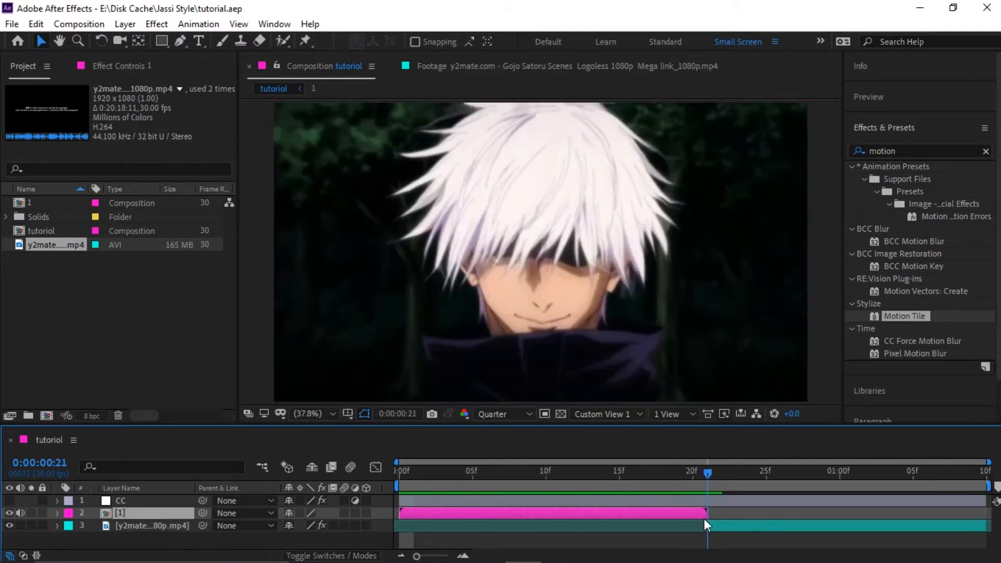
left_click(715, 525)
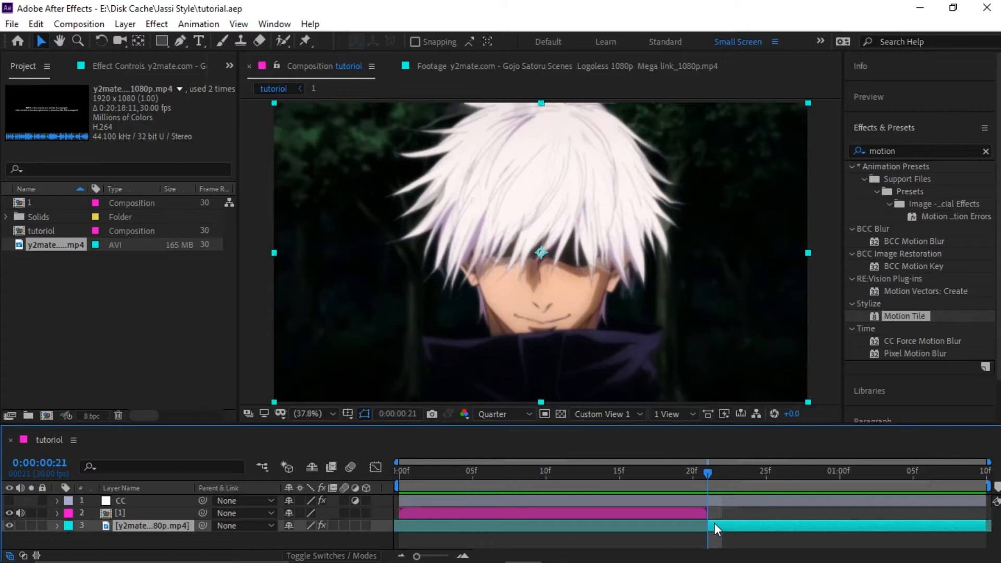
key("ctrl+shift+c")
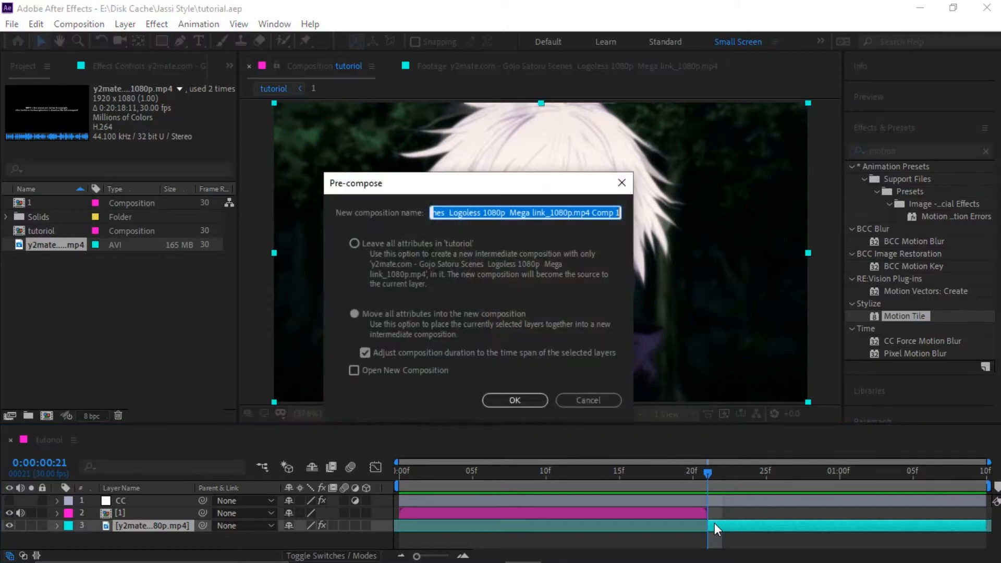
type("2")
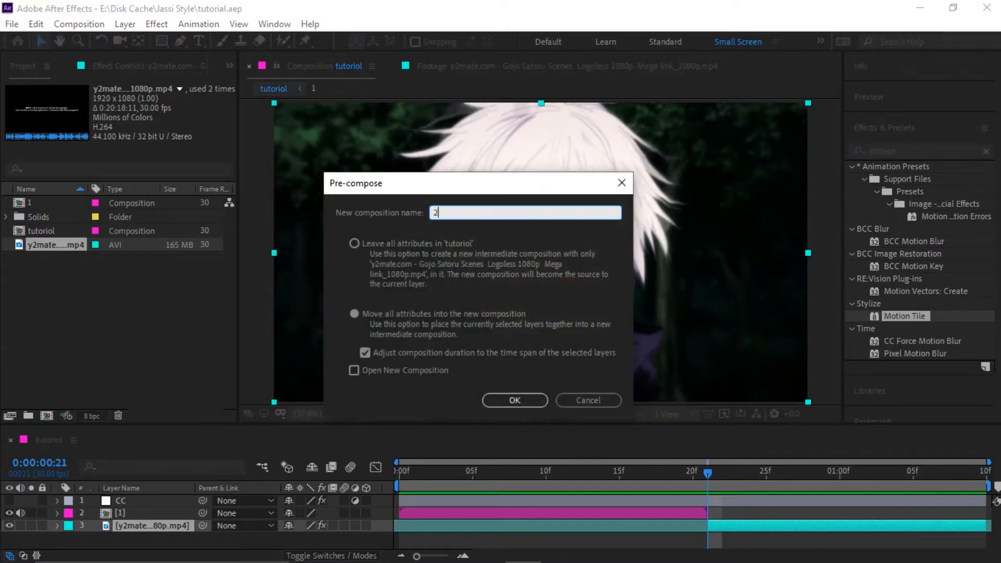
left_click(515, 400)
key("Home")
key("space")
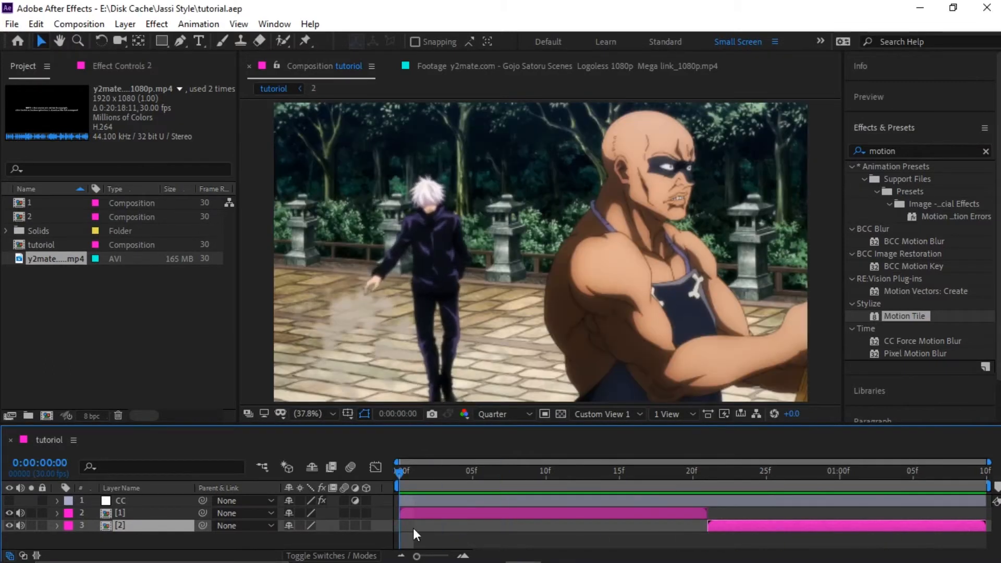
Step: Add a new null object above the two pre-composed clips
left_click(420, 525)
left_click(424, 515)
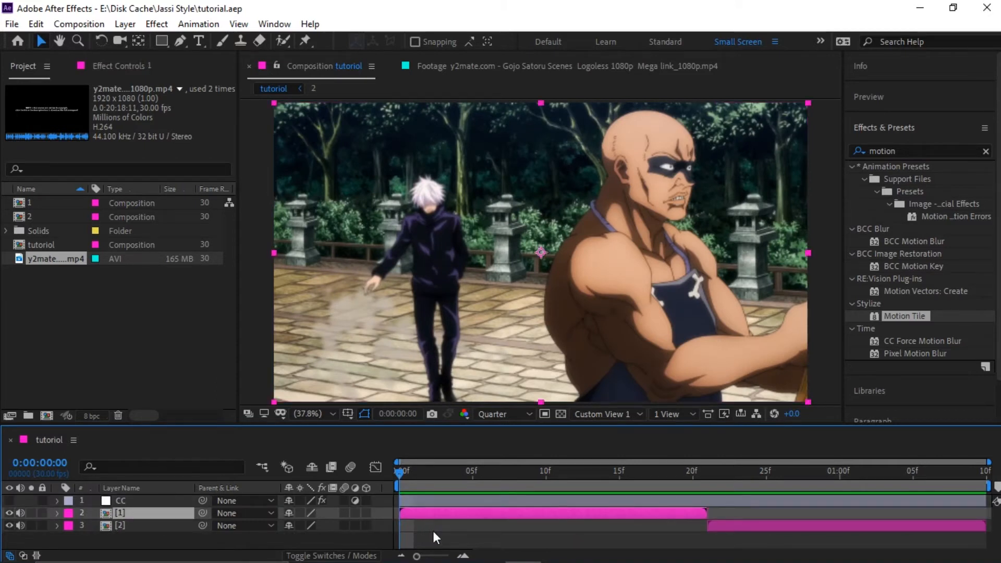
right_click(440, 535)
mouse_move(493, 378)
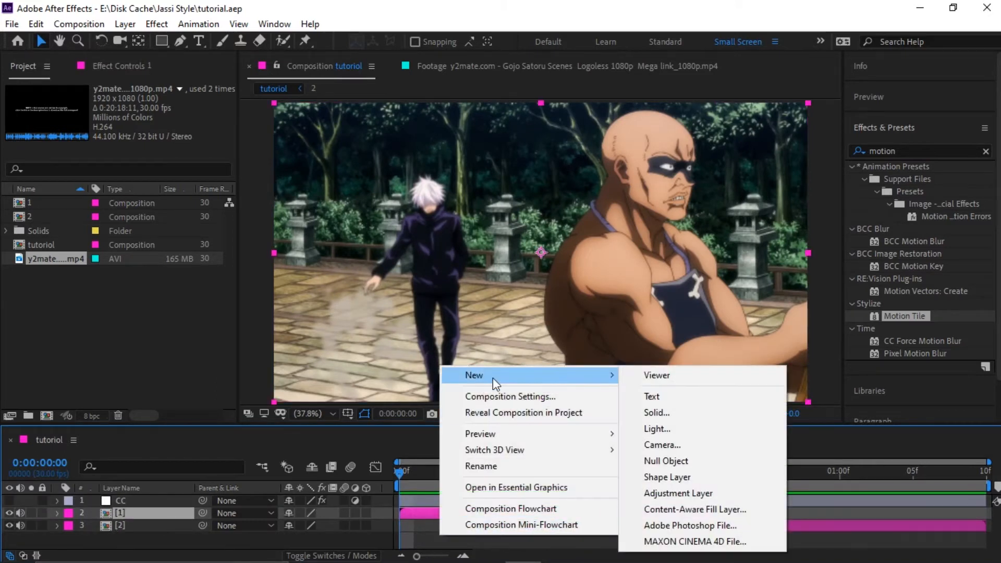
right_click(818, 227)
mouse_move(852, 237)
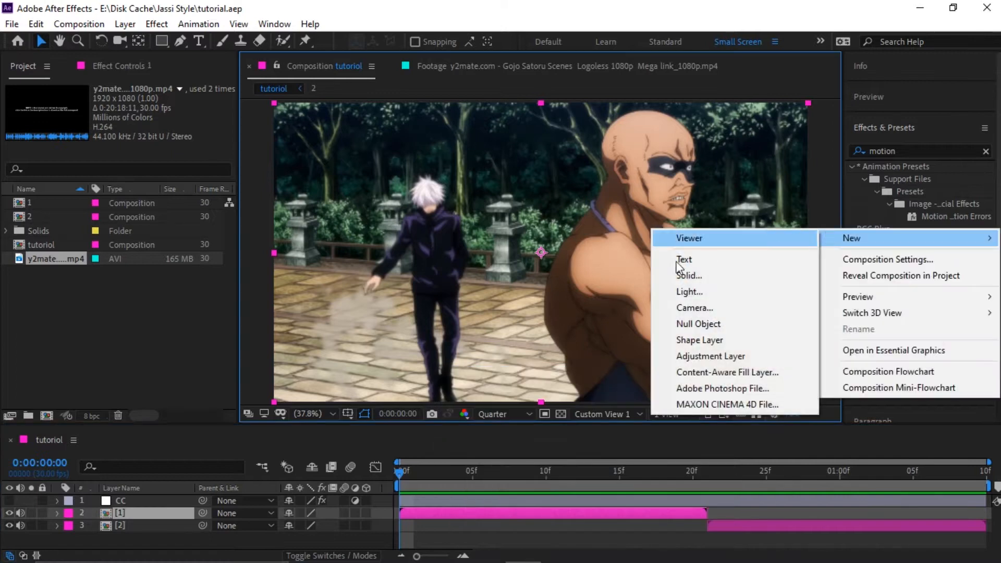
left_click(721, 333)
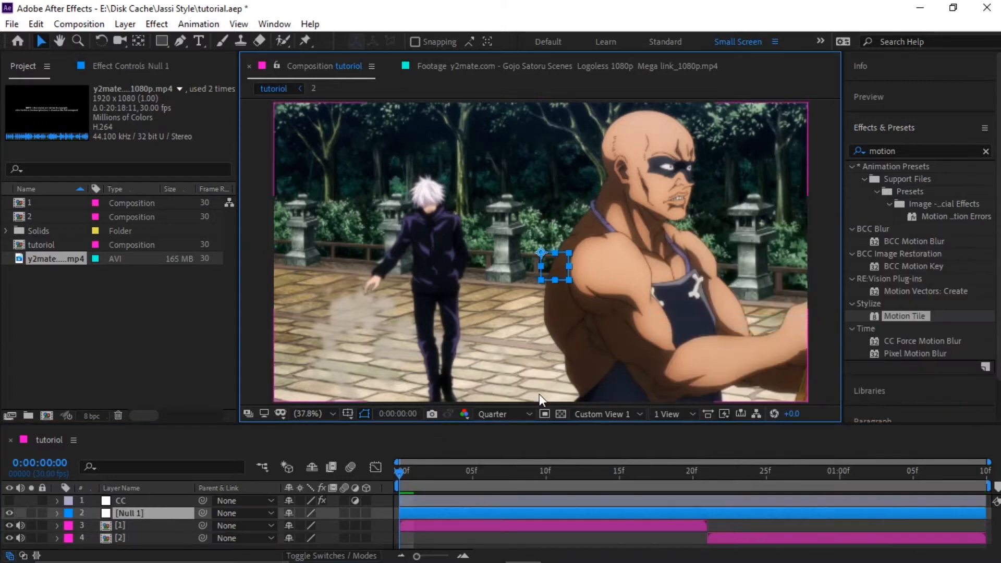
Step: Duplicate the null and split both nulls at the cut between the clips, frame 21
left_click_drag(619, 480, 707, 520)
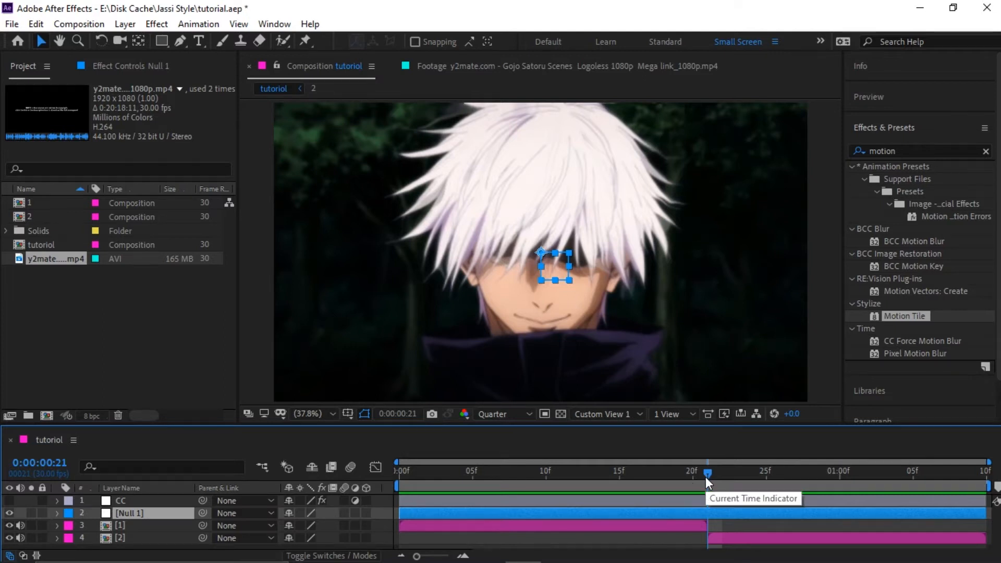
key("ctrl+d")
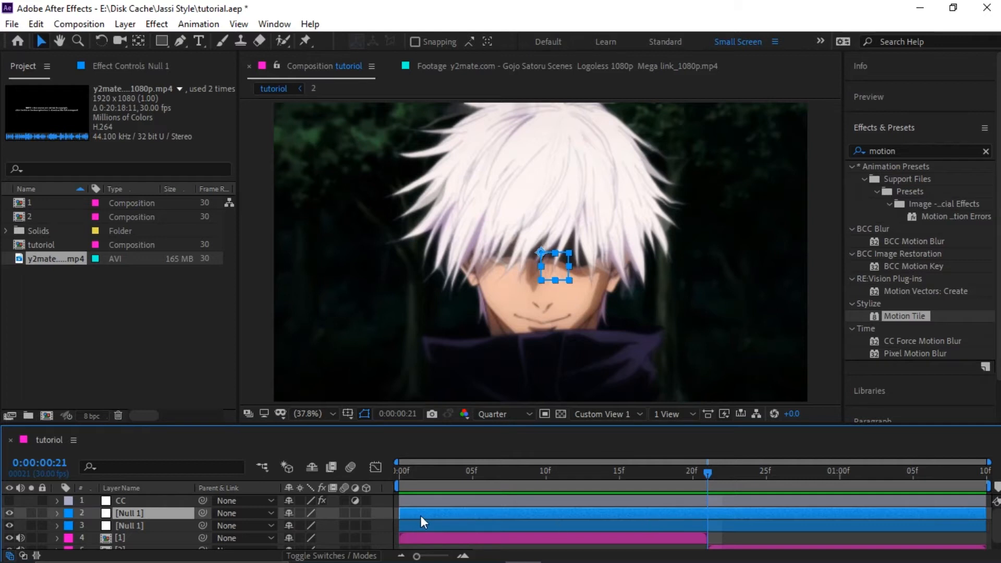
left_click(431, 524, "shift")
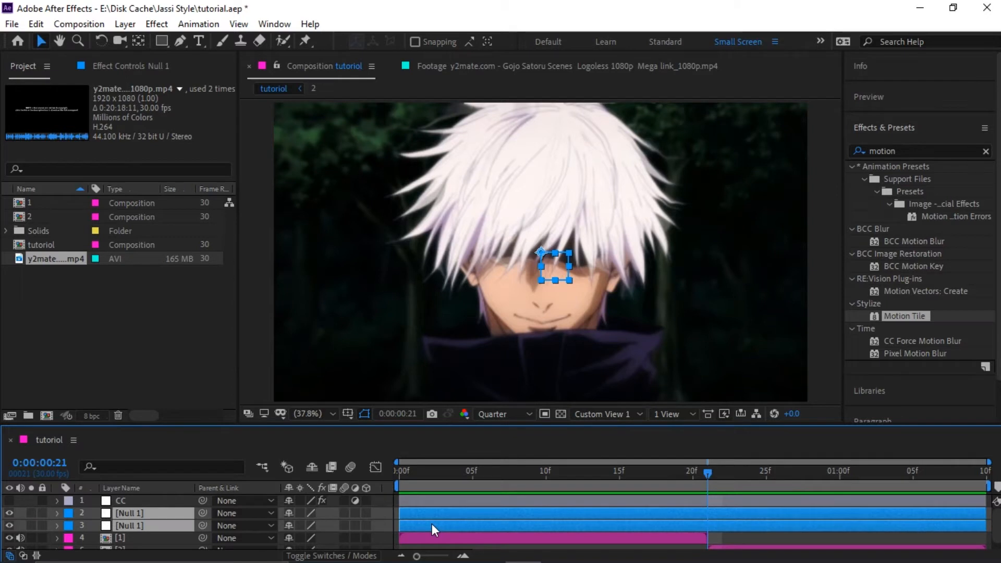
key("ctrl+shift+d")
scroll(636, 540, "down", 2)
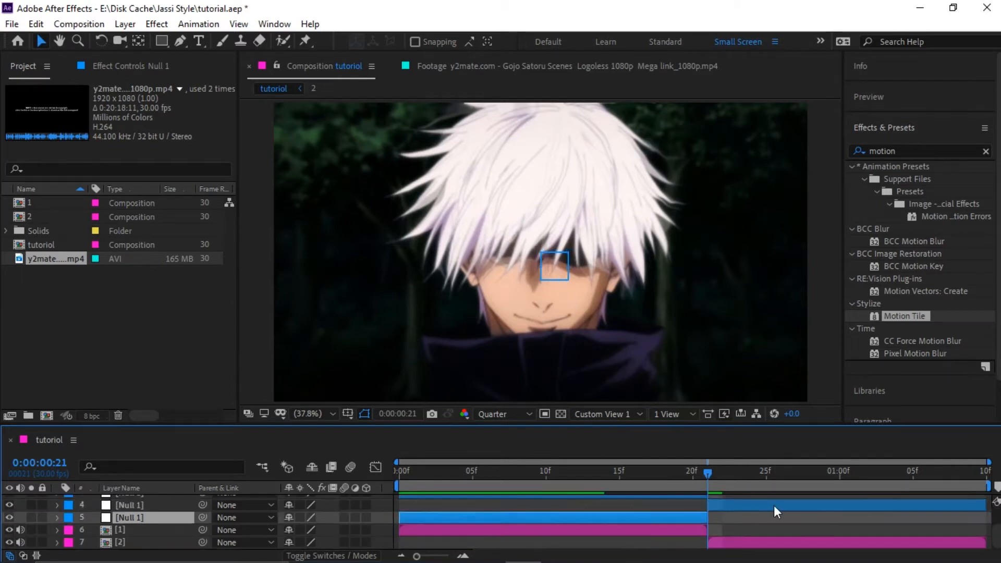
Step: Reorder the null layers so each pair sits directly above its matching clip, save the project, and preview
left_click_drag(155, 502, 151, 527)
scroll(158, 535, "up", 2)
scroll(477, 515, "up", 2)
key("ctrl+s")
key("space")
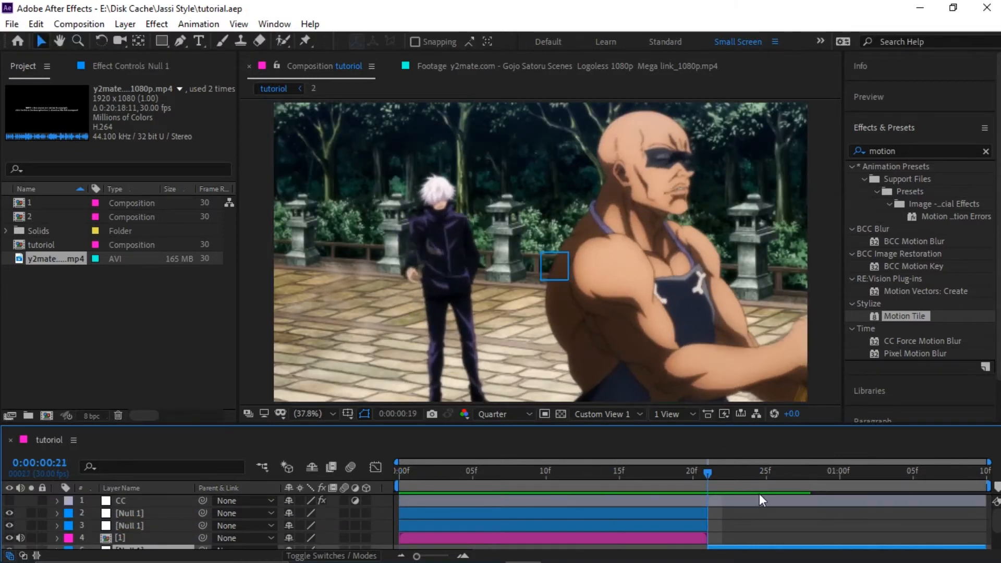
key("space")
Step: Parent clip 1 to the null directly above it, layer 3
scroll(414, 512, "down", 2)
left_click(417, 509)
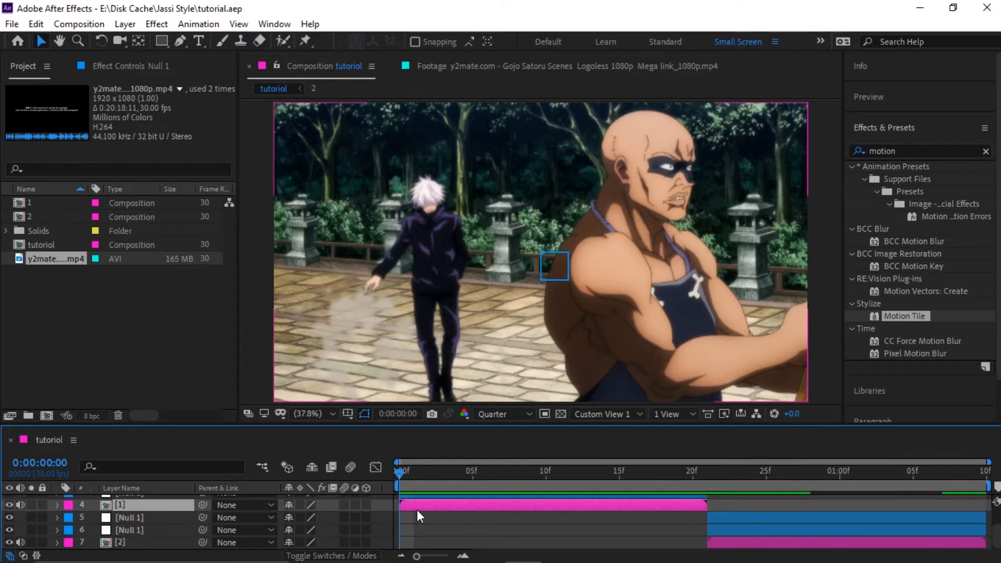
scroll(417, 509, "up", 2)
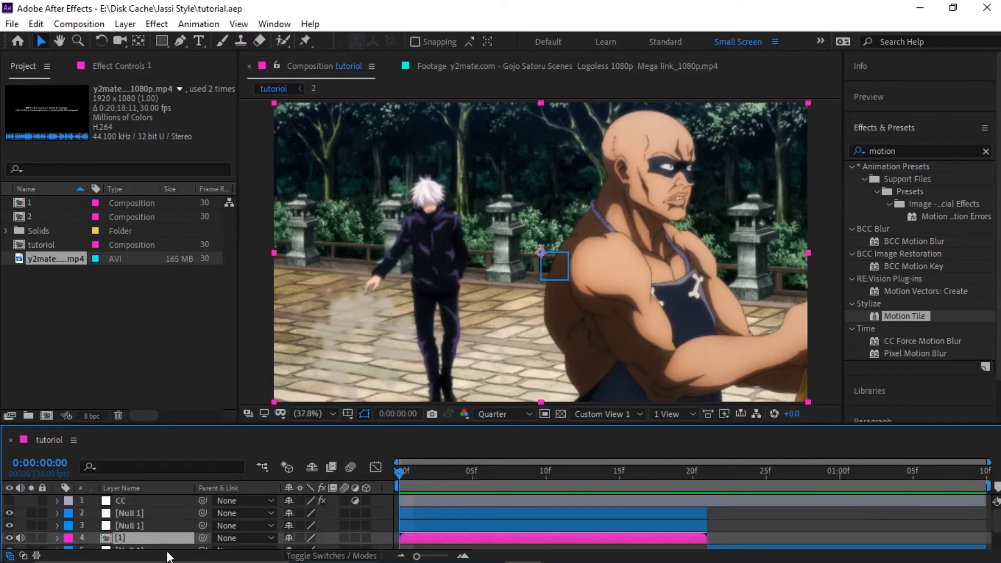
left_click_drag(202, 538, 98, 525)
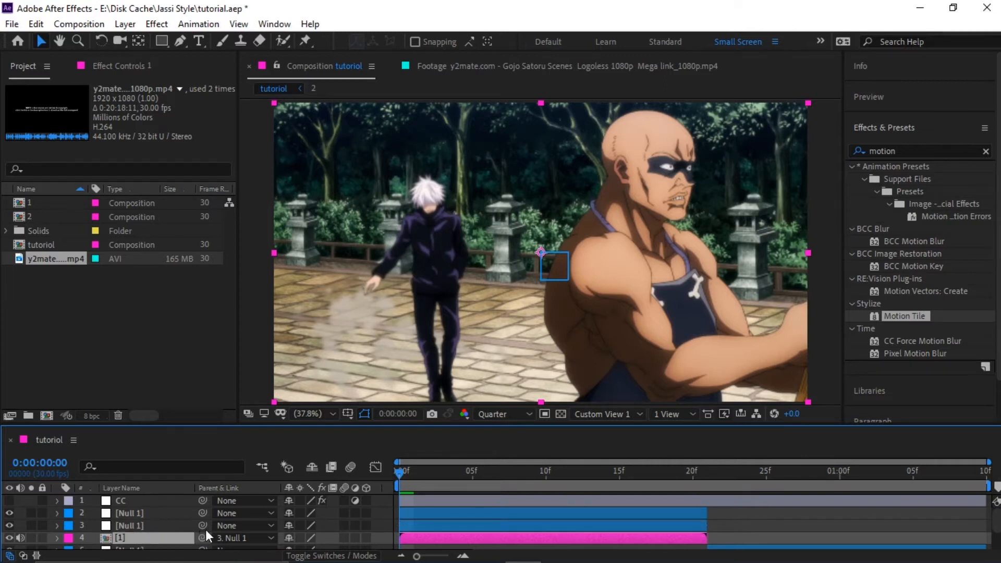
Step: Parent clip 2 to the null directly above it, chain each pair's lower null to its upper null, and save
scroll(146, 517, "down", 3)
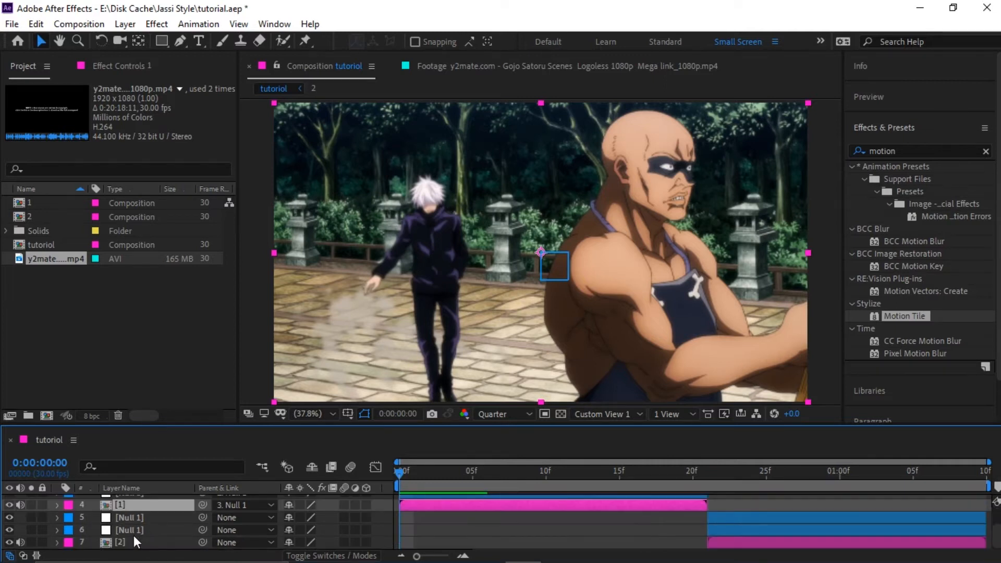
left_click(134, 538)
left_click_drag(204, 543, 137, 532)
left_click_drag(205, 530, 152, 519)
scroll(443, 520, "up", 3)
key("ctrl+s")
left_click_drag(401, 473, 808, 516)
key("space")
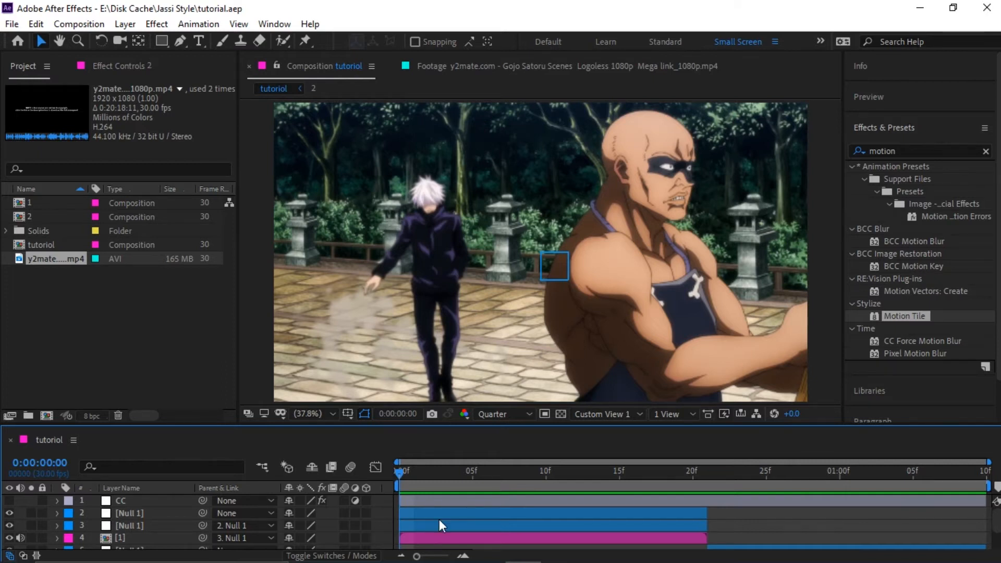
Step: Add a 100% Scale keyframe to the null directly above clip 1 and move it to the clip's end at frame 21
left_click(408, 526)
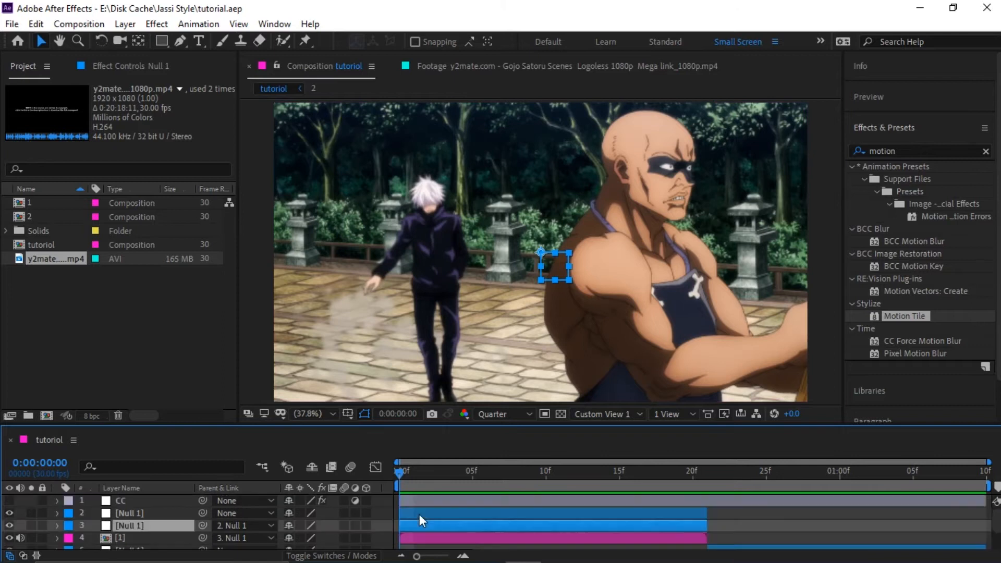
key("s")
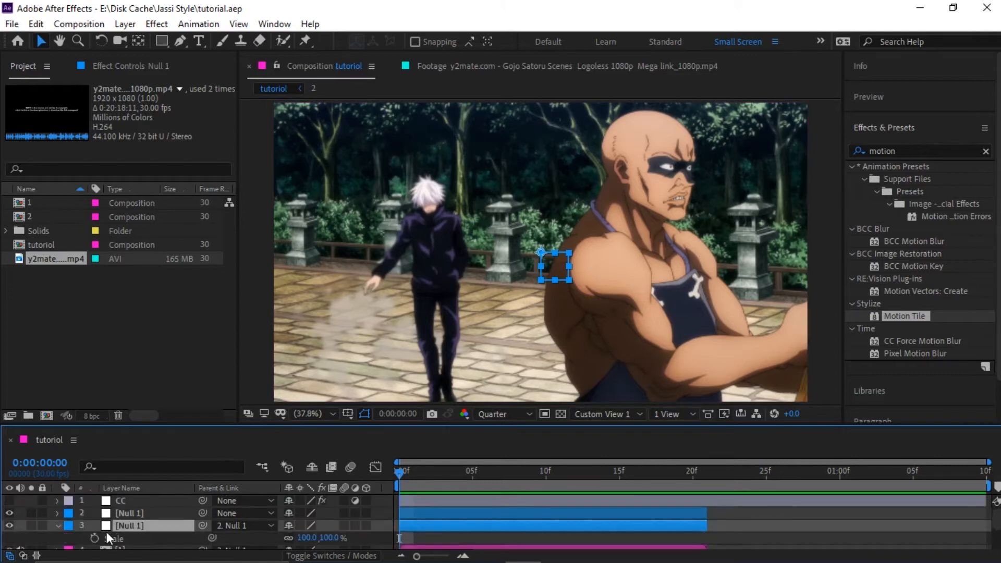
scroll(139, 512, "down", 2)
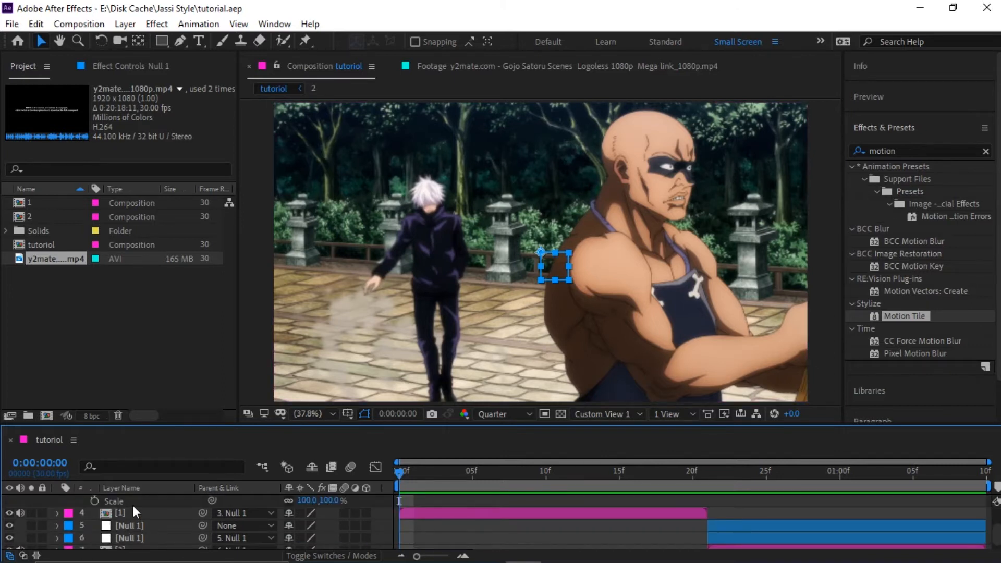
left_click(95, 502)
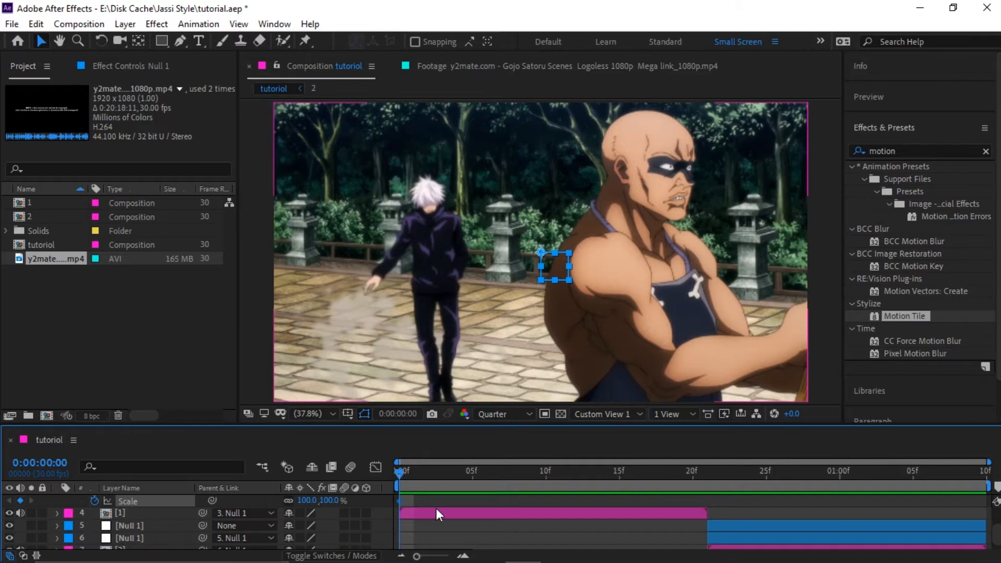
scroll(418, 509, "up", 2)
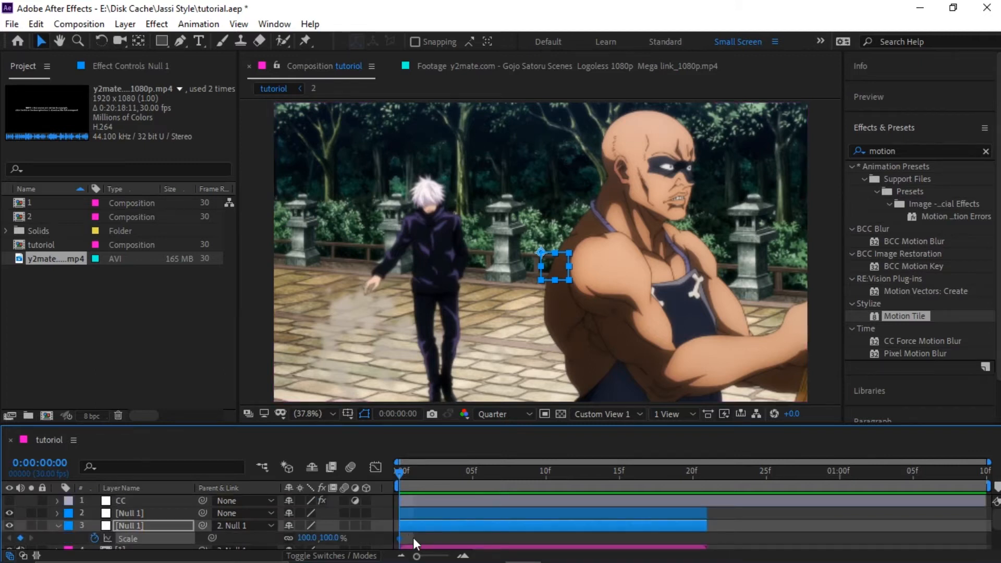
left_click_drag(401, 537, 710, 557)
Step: Keyframe the Scale of the null directly above clip 1 at 500% on the first frame
left_click(331, 538)
type("500")
key("Return")
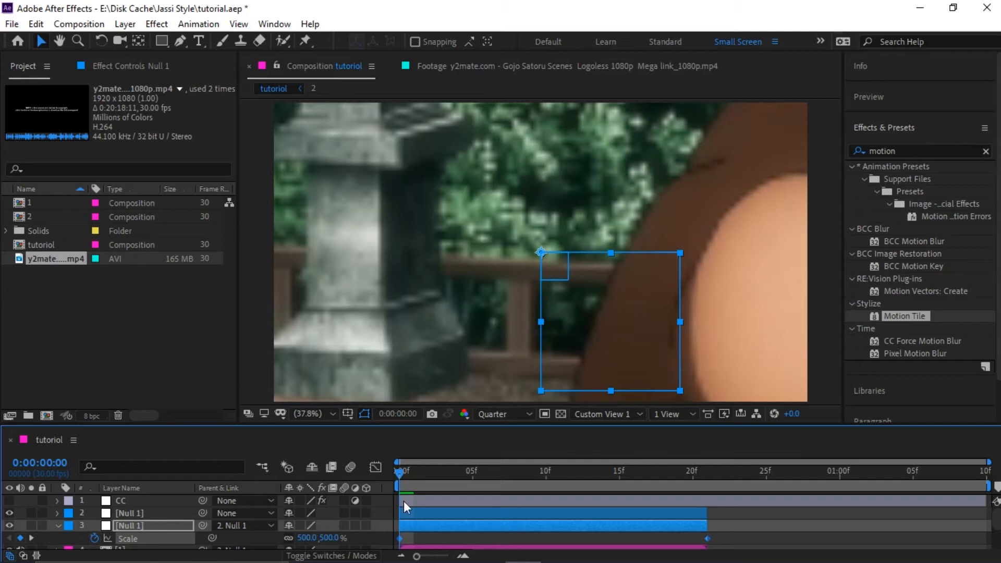
left_click(393, 538)
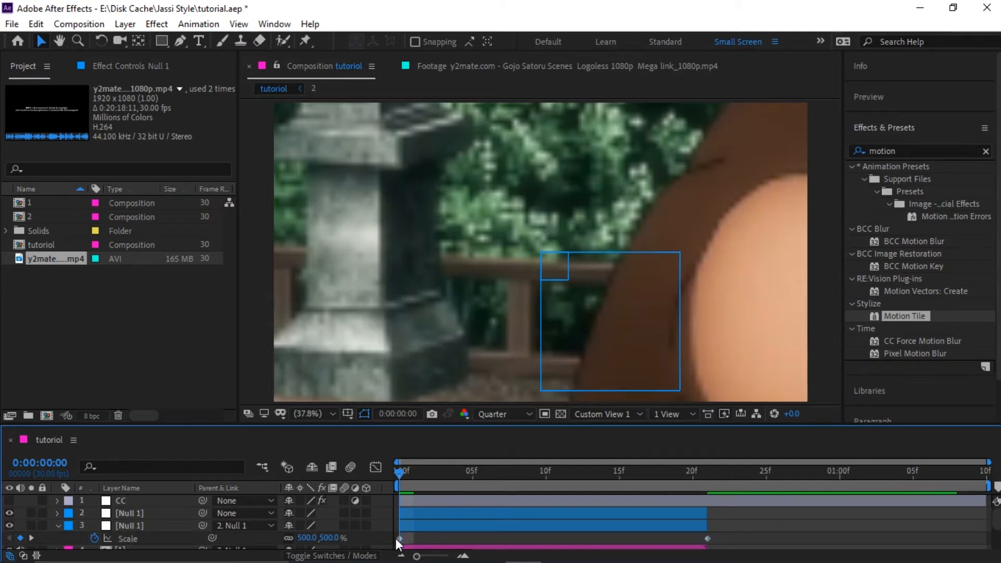
left_click(329, 540)
type("500")
key("Return")
Step: Apply Easy Ease to both Scale keyframes of the null and save the project
left_click_drag(398, 537, 386, 508)
key("F9")
left_click(784, 522)
key("ctrl+s")
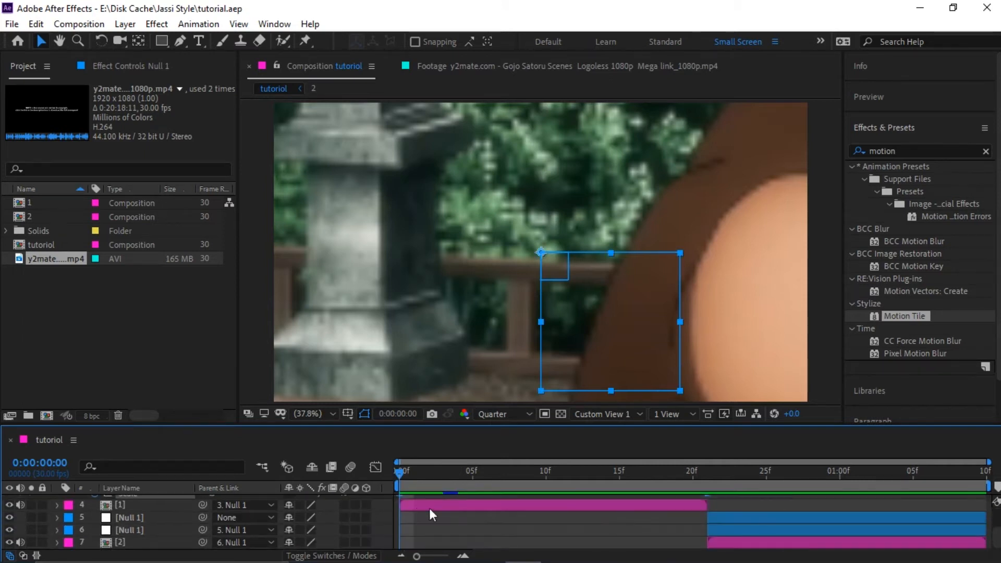
Step: Open the Scale curve of the null directly above clip 1 in the Graph Editor and enlarge the timeline area
scroll(433, 511, "up", 3)
left_click(428, 535)
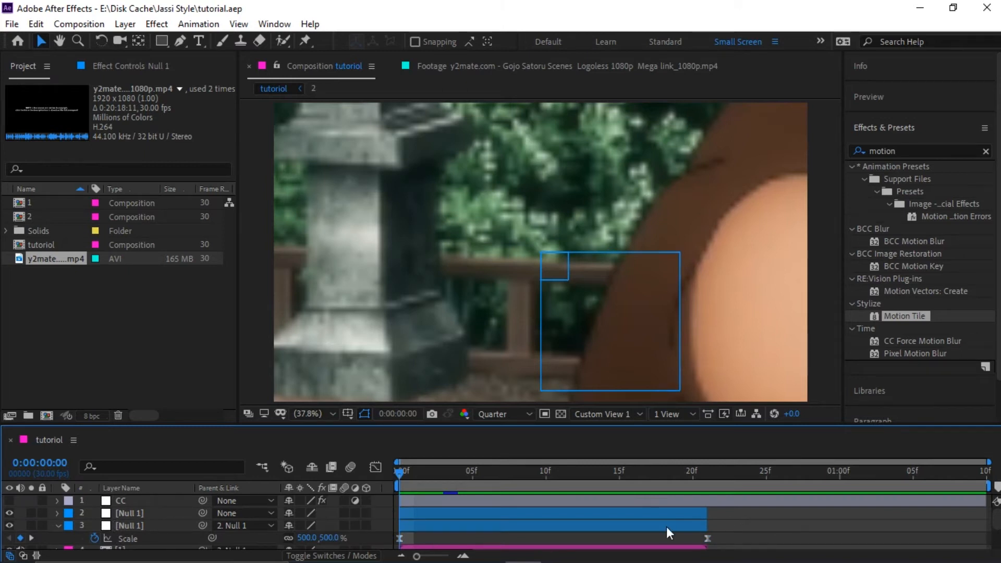
scroll(143, 534, "down", 3)
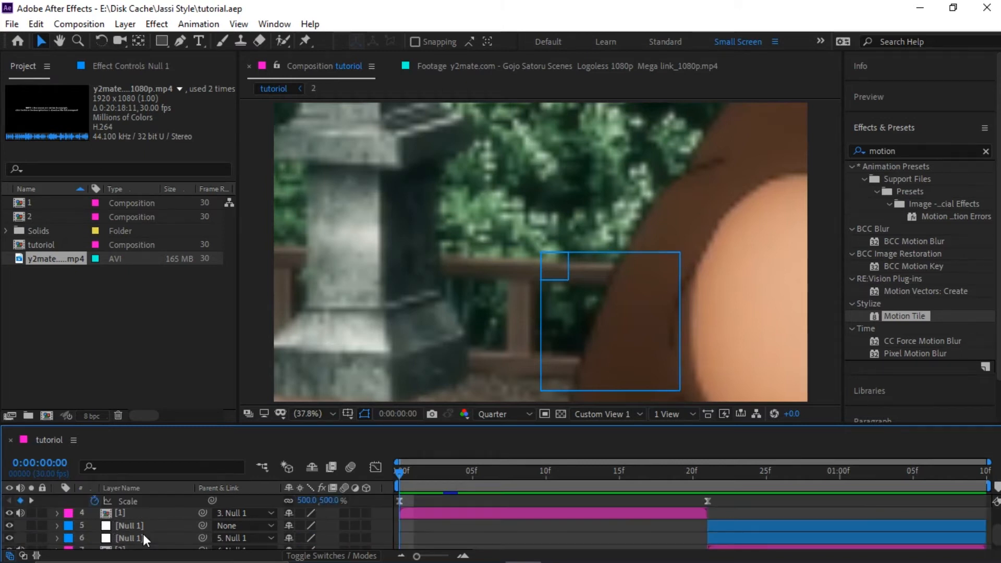
left_click(133, 502)
scroll(528, 511, "up", 3)
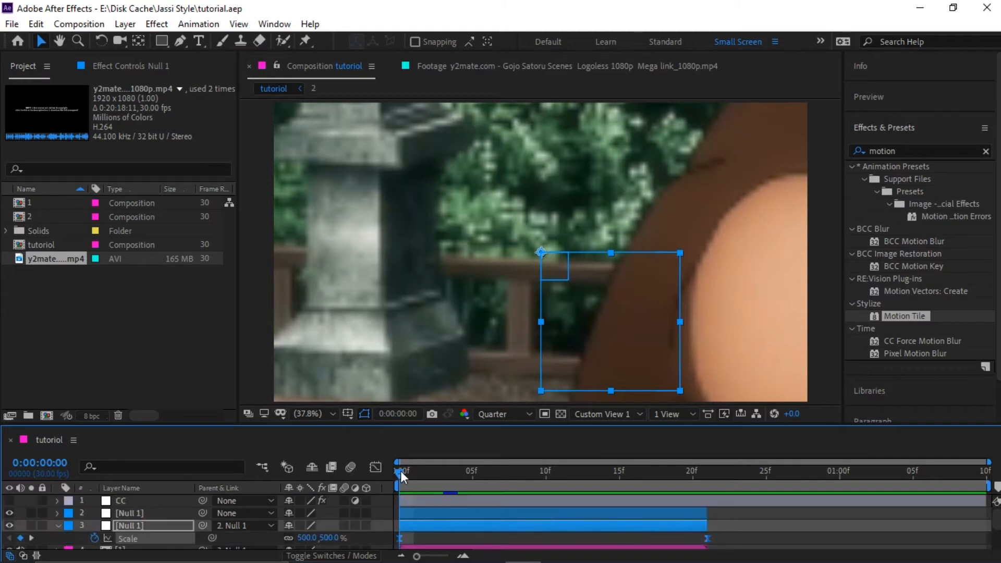
key("shift+F3")
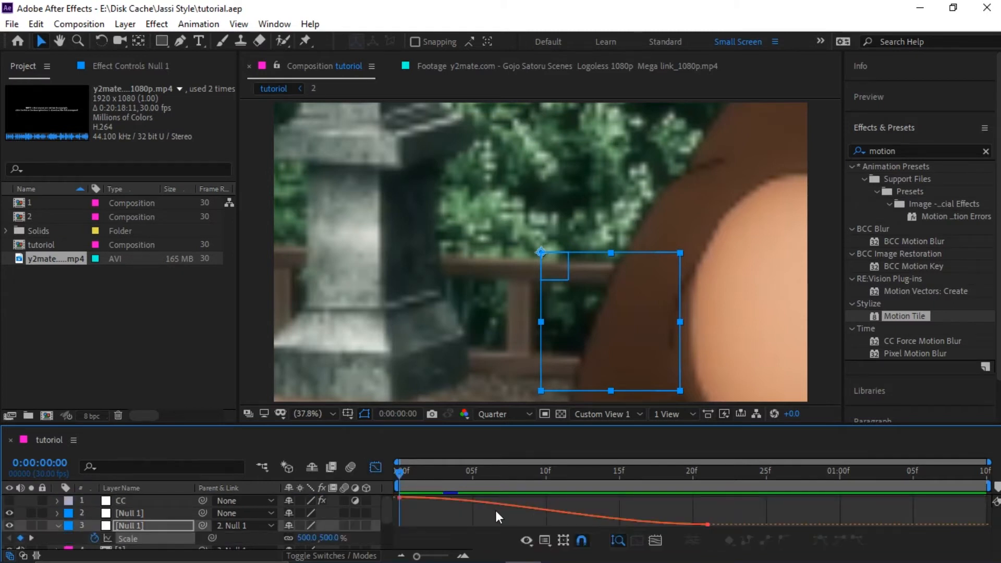
right_click(486, 519)
left_click(563, 390)
right_click(491, 499)
left_click(566, 353)
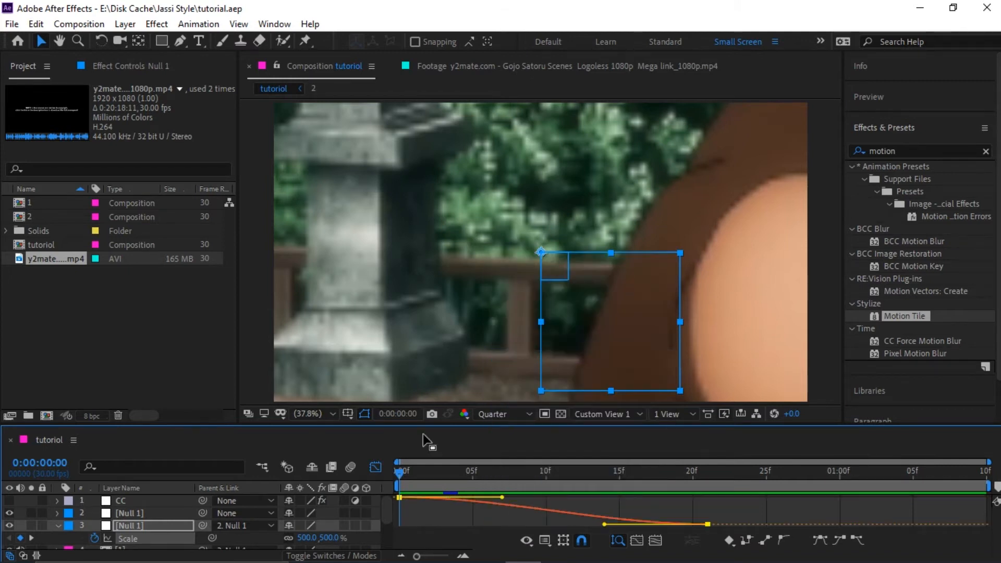
left_click_drag(423, 425, 424, 366)
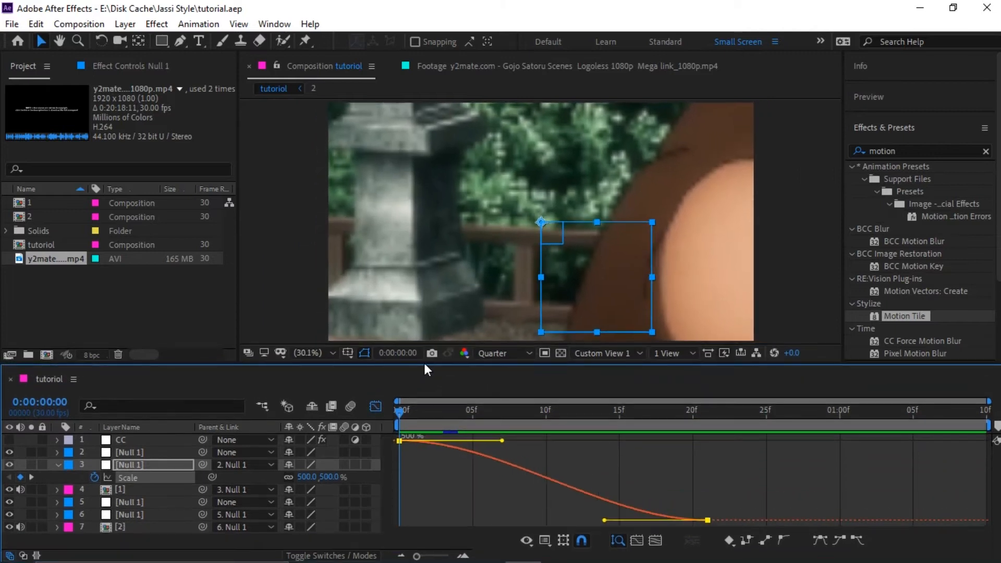
left_click(534, 452)
left_click_drag(411, 413, 407, 449)
left_click(431, 442)
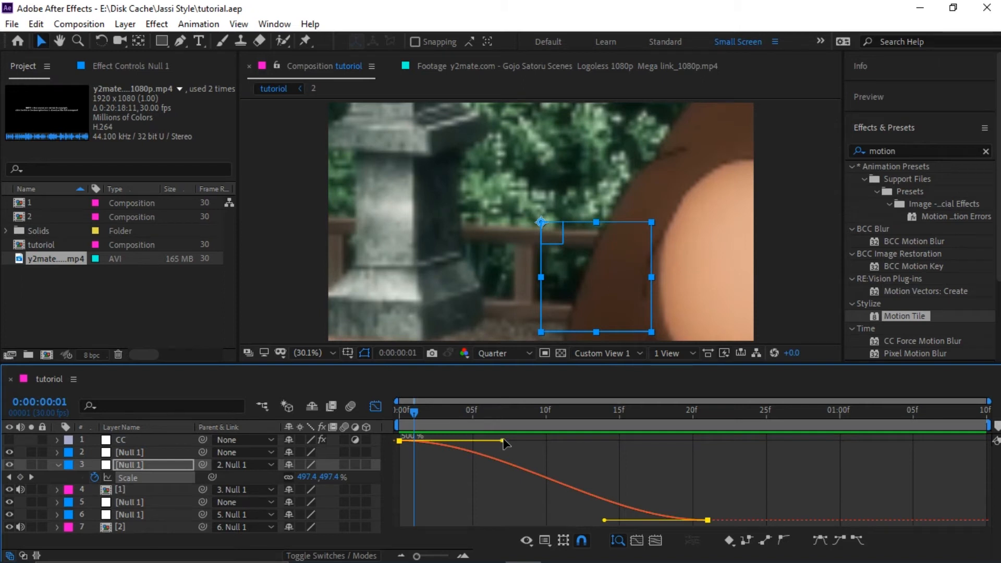
Step: Reshape the null's Scale curve so it drops steeply from the first keyframe and flattens out toward frame 21
left_click_drag(455, 428, 351, 433)
left_click_drag(502, 442, 338, 522)
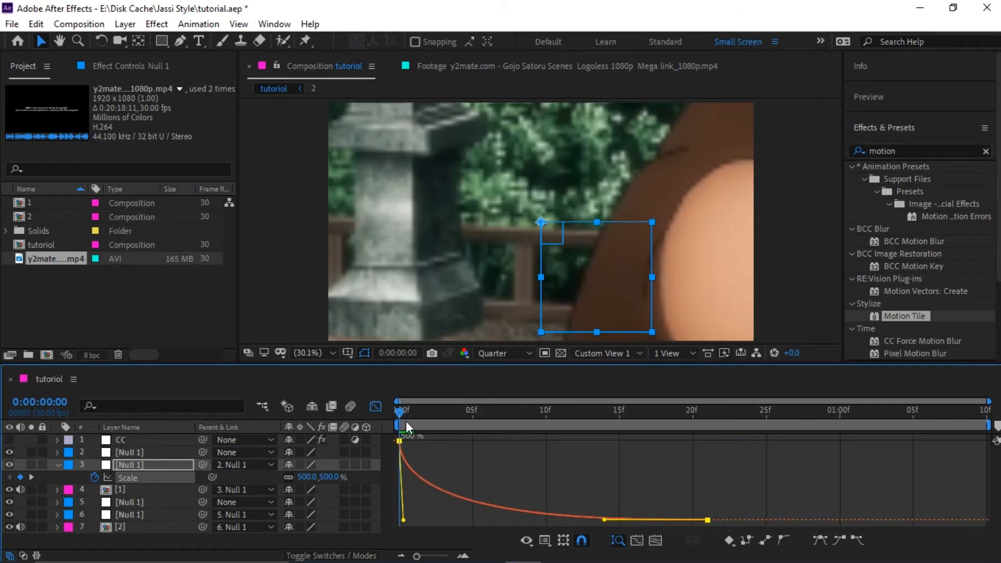
left_click_drag(400, 411, 611, 453)
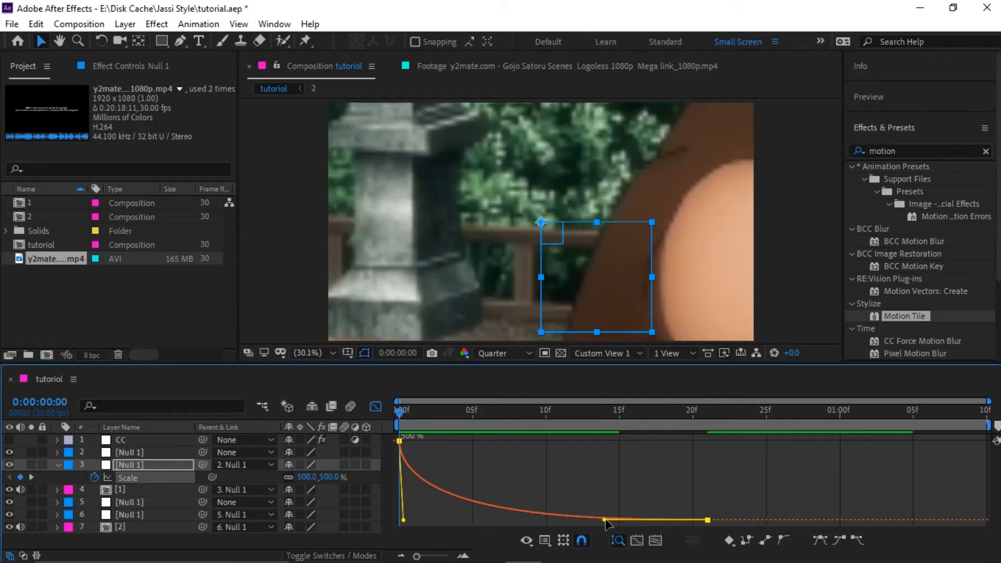
left_click_drag(575, 520, 386, 521)
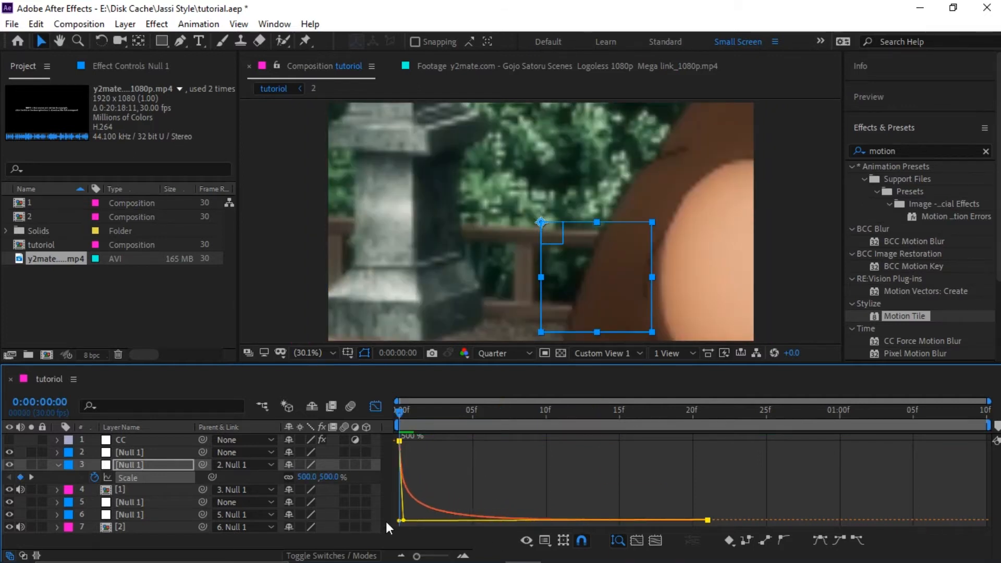
left_click(521, 484)
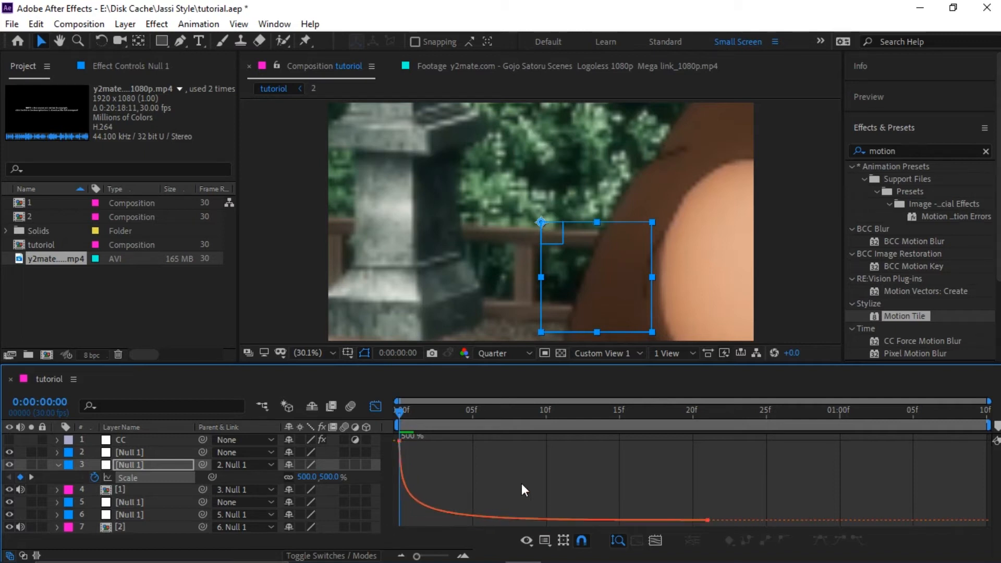
Step: Play back the composition to check the eased zoom at the start of clip 1
key("space")
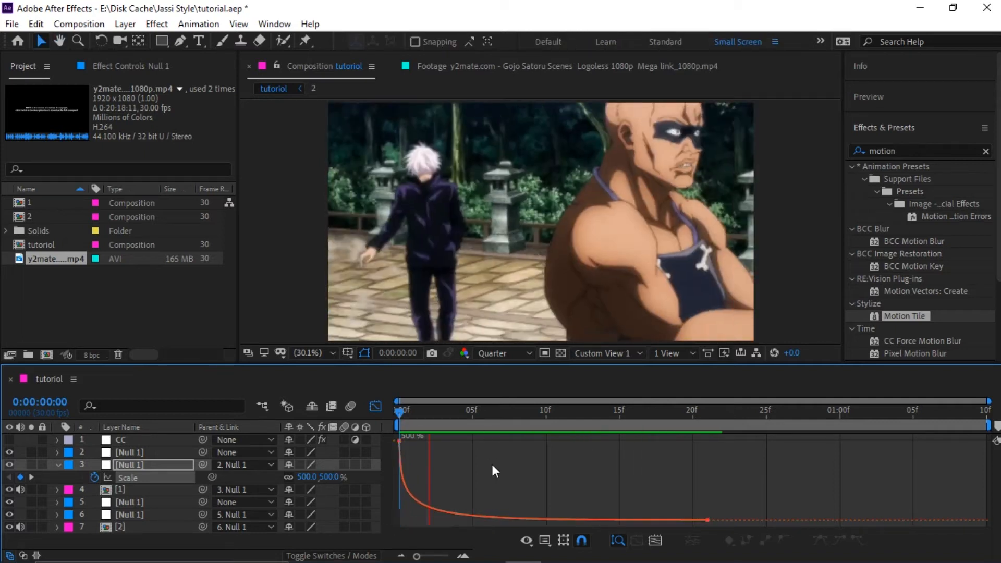
key("space")
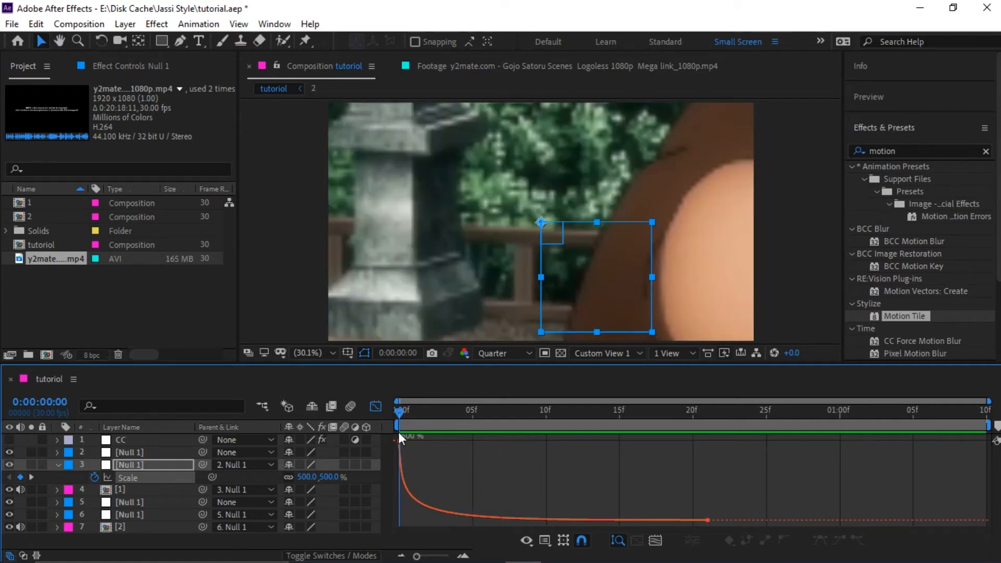
left_click_drag(400, 412, 342, 503)
key("space")
key("space")
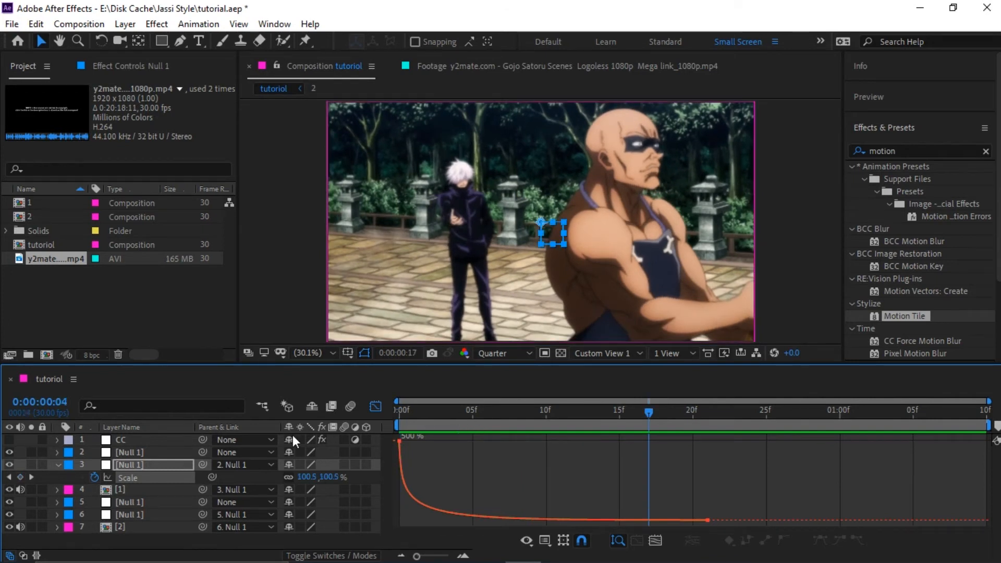
Step: Close the Graph Editor, collapse the null's properties, and shrink the timeline area back down
key("Home")
left_click(371, 410)
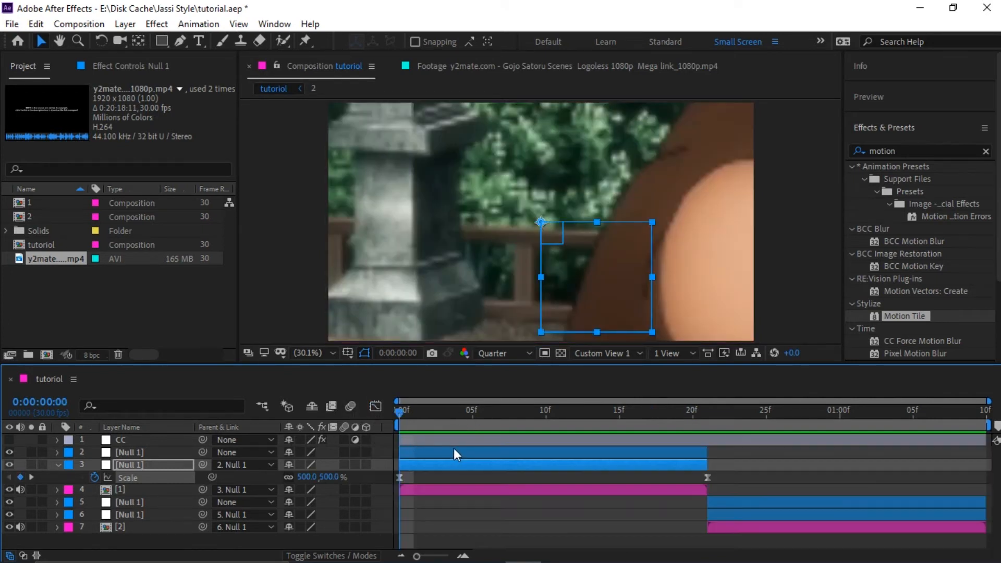
key("u")
mouse_move(471, 386)
left_mouse_down()
mouse_move(464, 421)
mouse_move(477, 405)
left_mouse_up()
key("space")
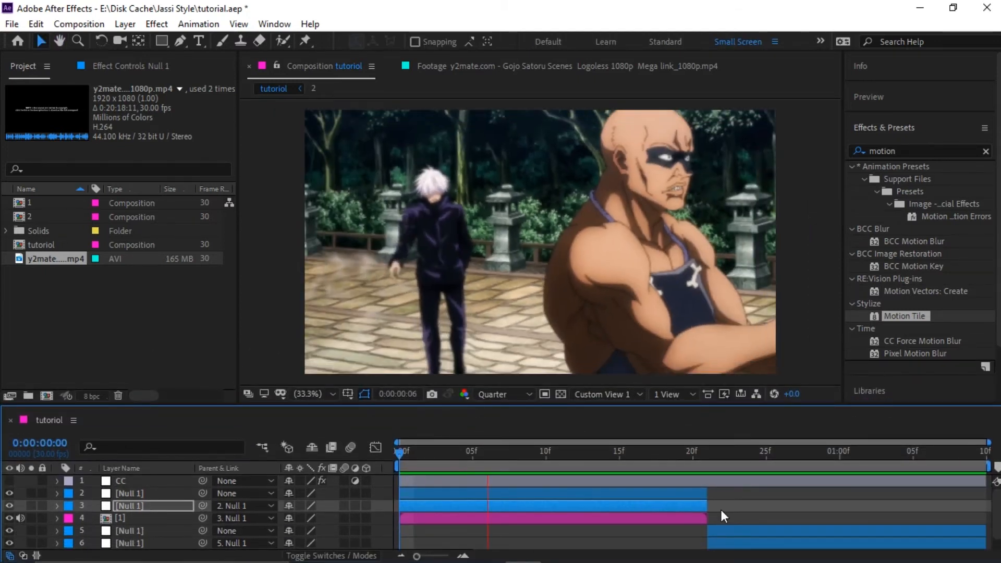
left_click_drag(522, 455, 548, 495)
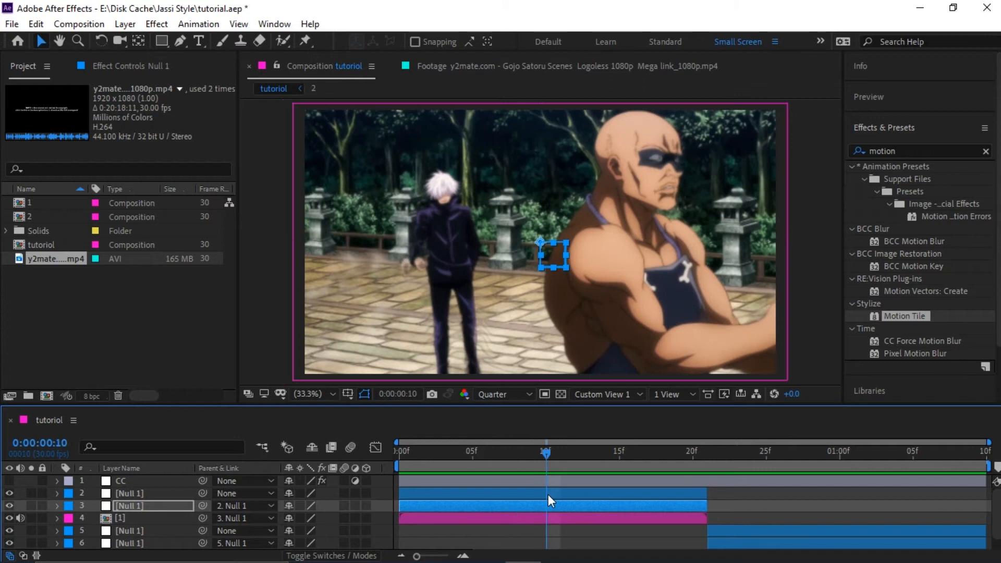
Step: Add a 100% Scale keyframe on the first frame of the upper null of clip 1's pair
left_click(549, 495)
key("Home")
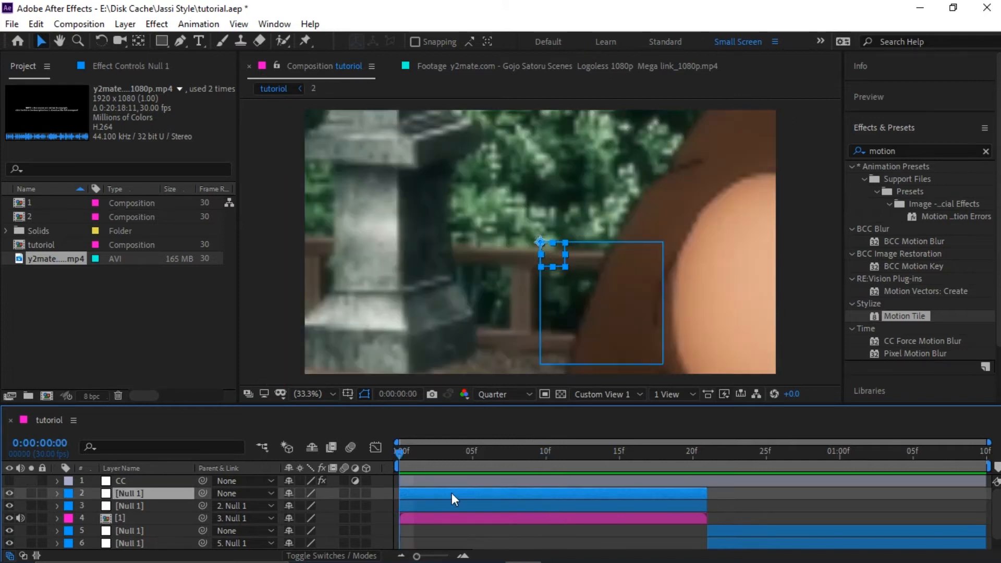
key("s")
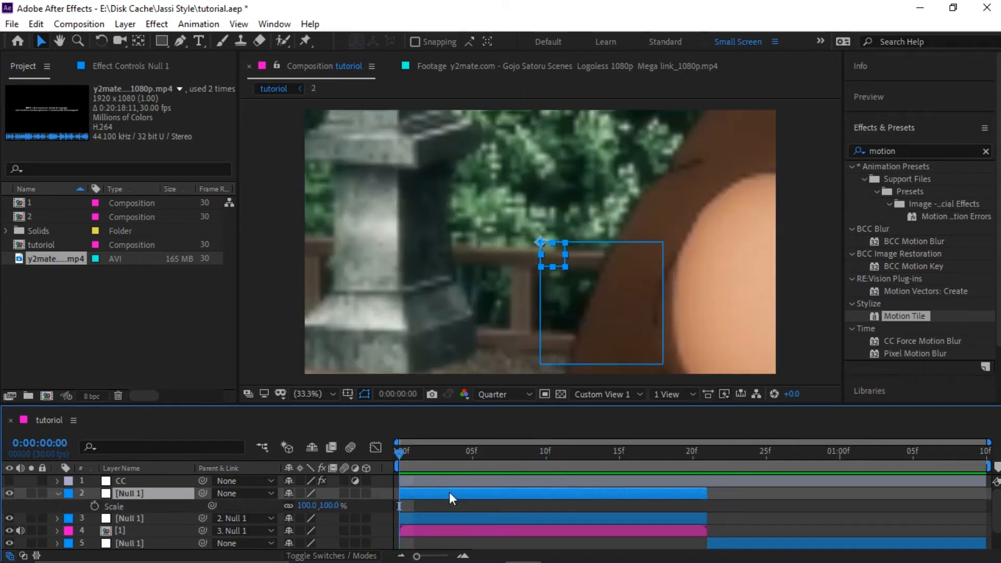
left_click(93, 505)
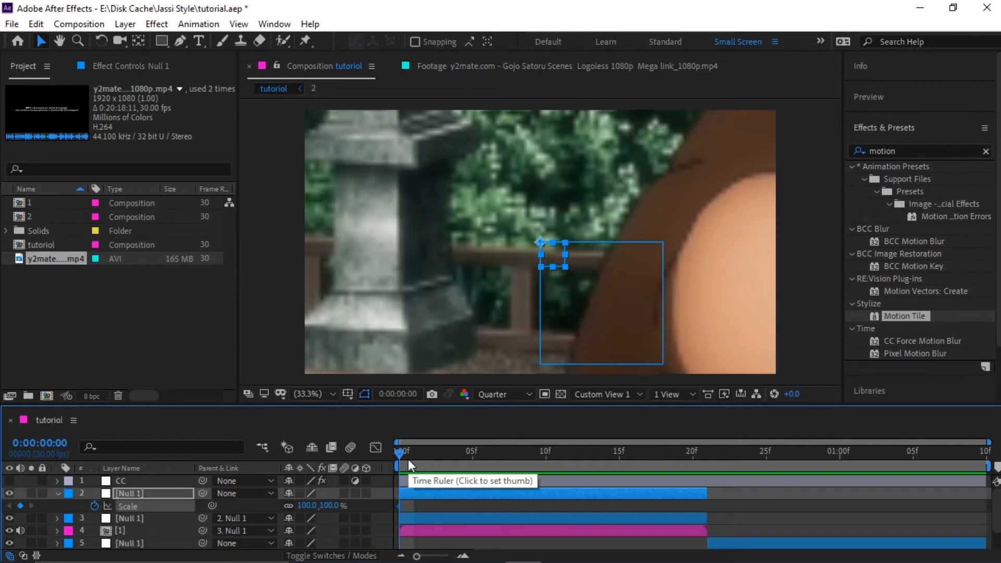
Step: Keyframe the upper null's Scale at 50% on frame 21 and scrub through the clip to check it
left_click_drag(408, 459, 700, 476)
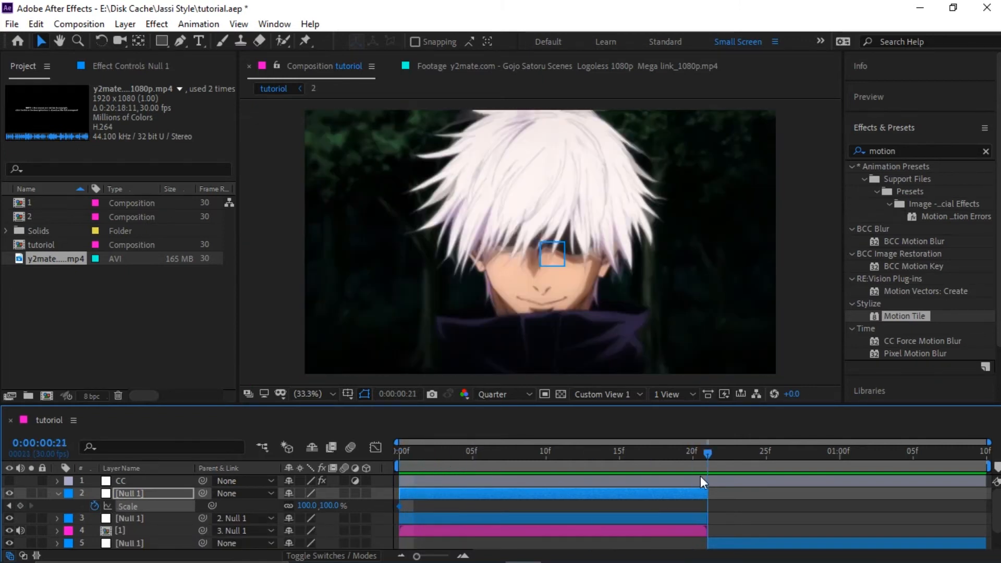
left_click(330, 505)
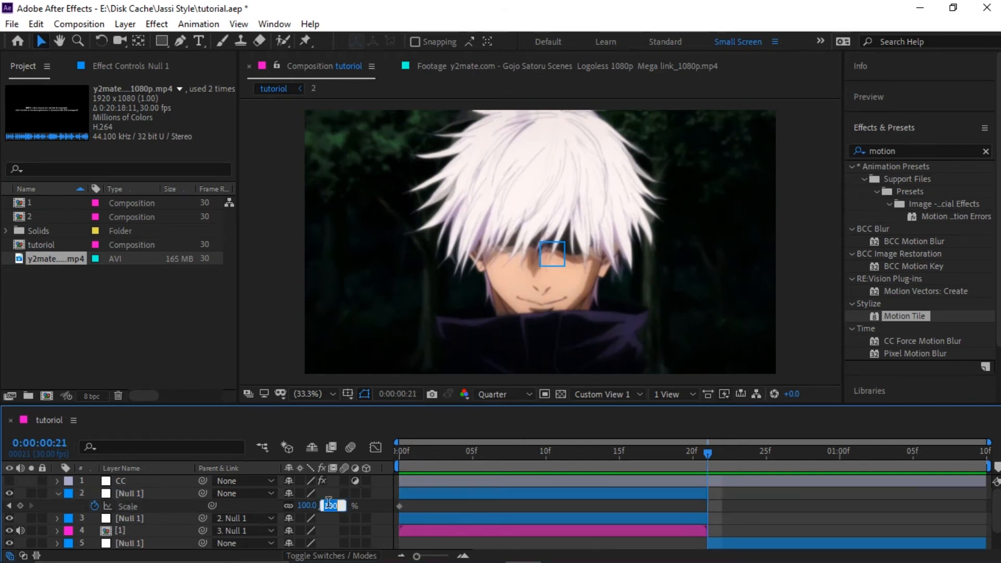
type("59.5")
key("Return")
left_click_drag(637, 465, 663, 484)
left_click_drag(481, 497, 580, 521)
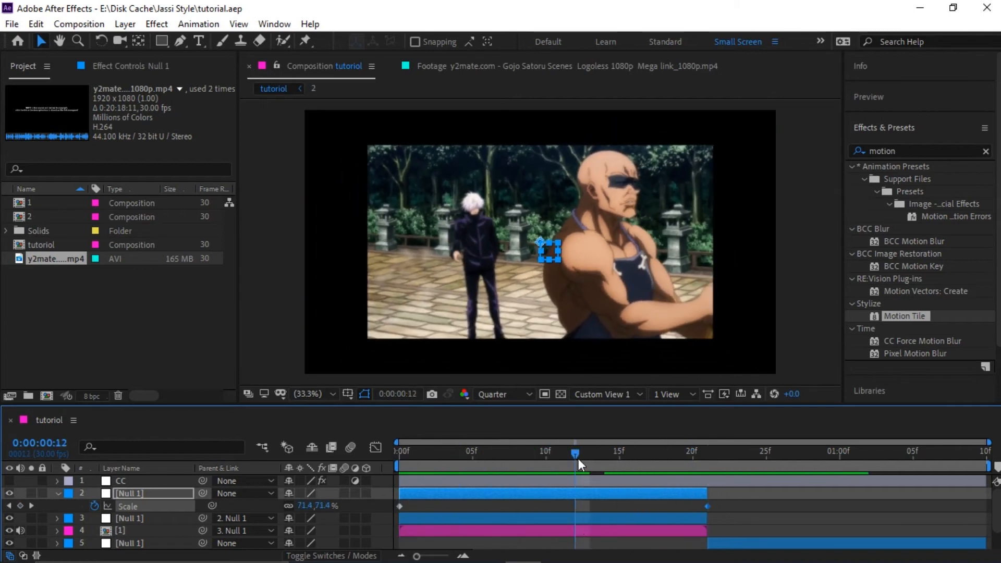
left_click_drag(578, 458, 612, 480)
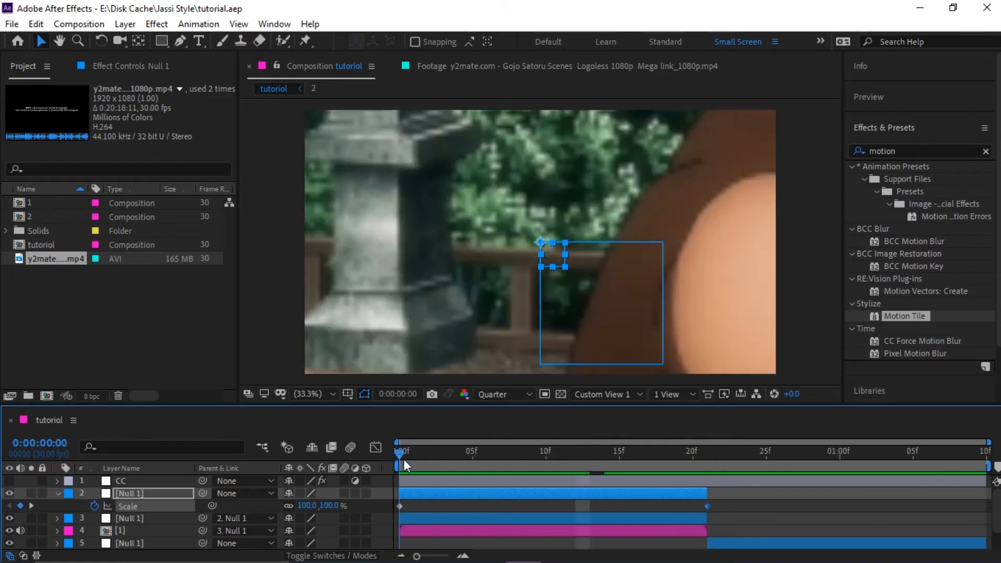
Step: Apply Easy Ease to both Scale keyframes of the upper null and open their curve in the Graph Editor
left_click_drag(745, 505, 318, 519)
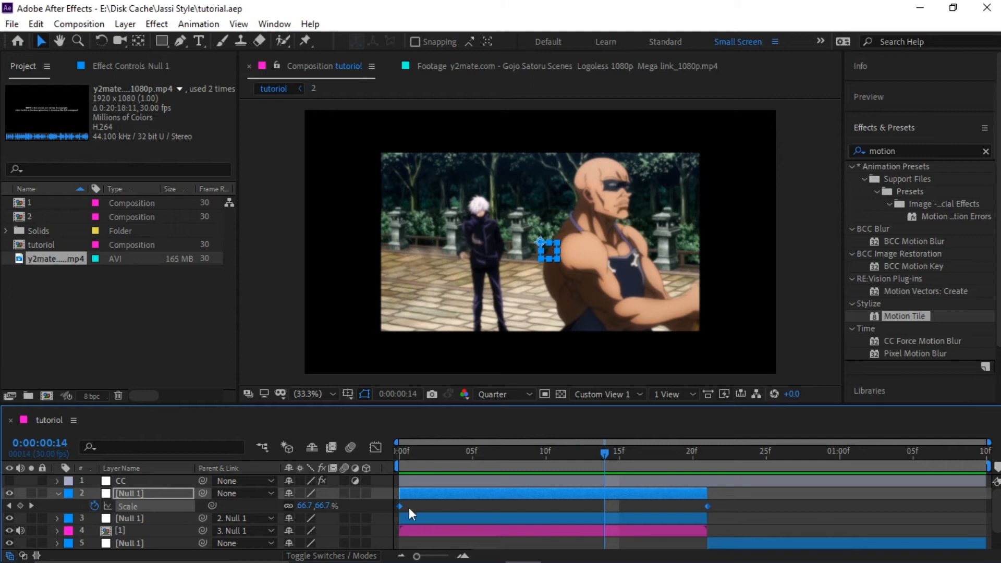
key("F9")
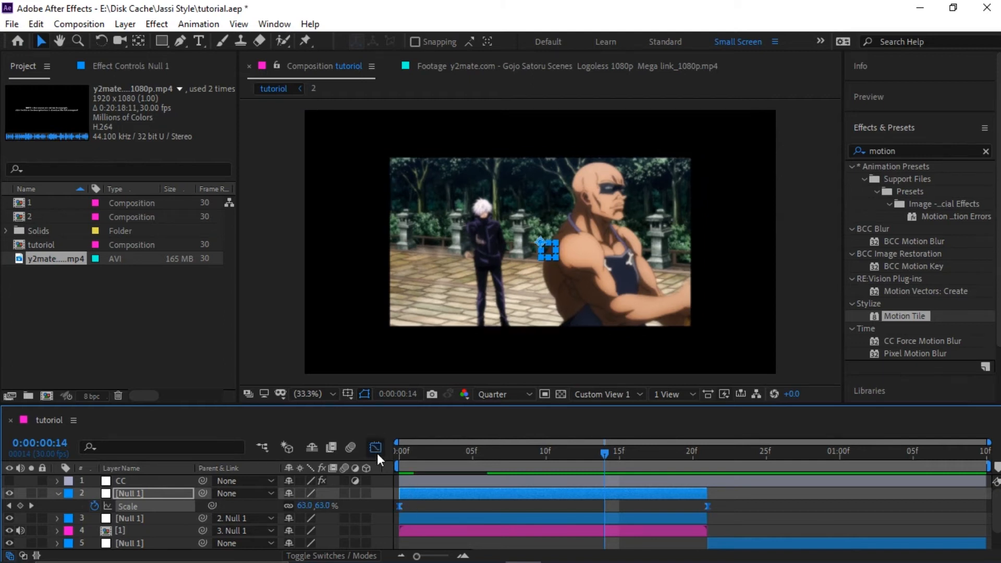
left_click(375, 448)
left_click(504, 491)
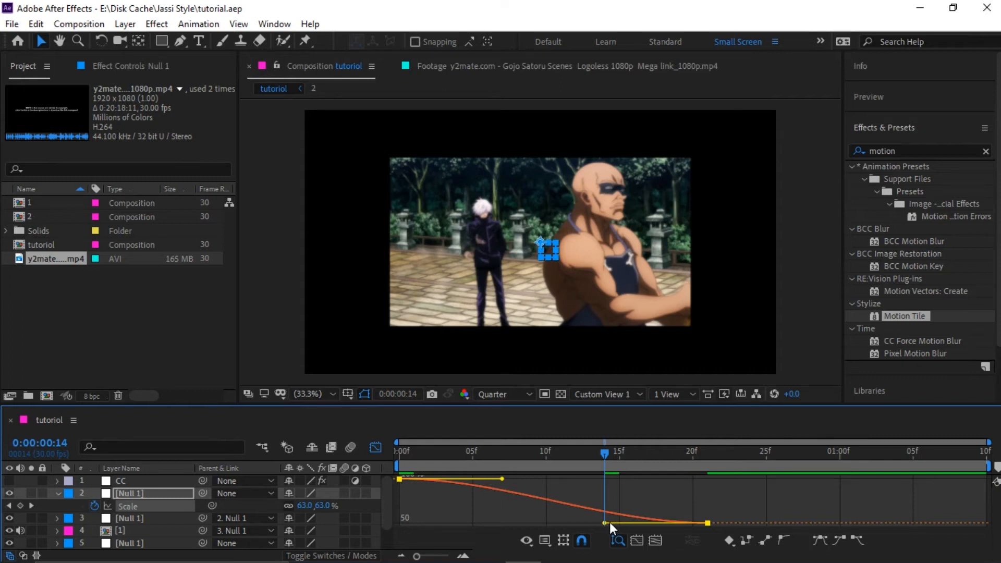
Step: Reshape the upper null's Scale curve to stay flat and drop steeply just before frame 21, and save the project
left_click_drag(656, 519, 752, 486)
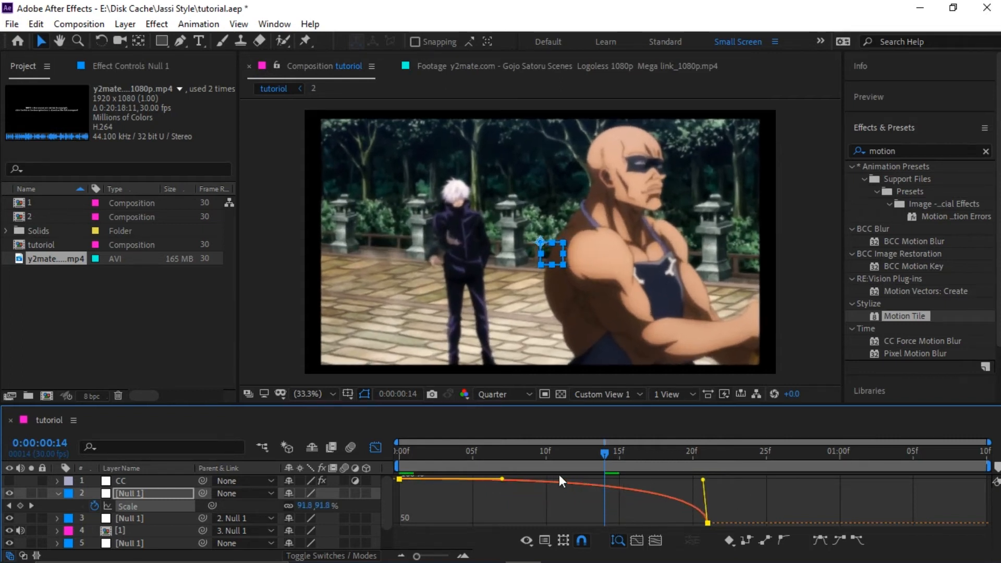
left_click_drag(490, 485, 713, 484)
key("ctrl+s")
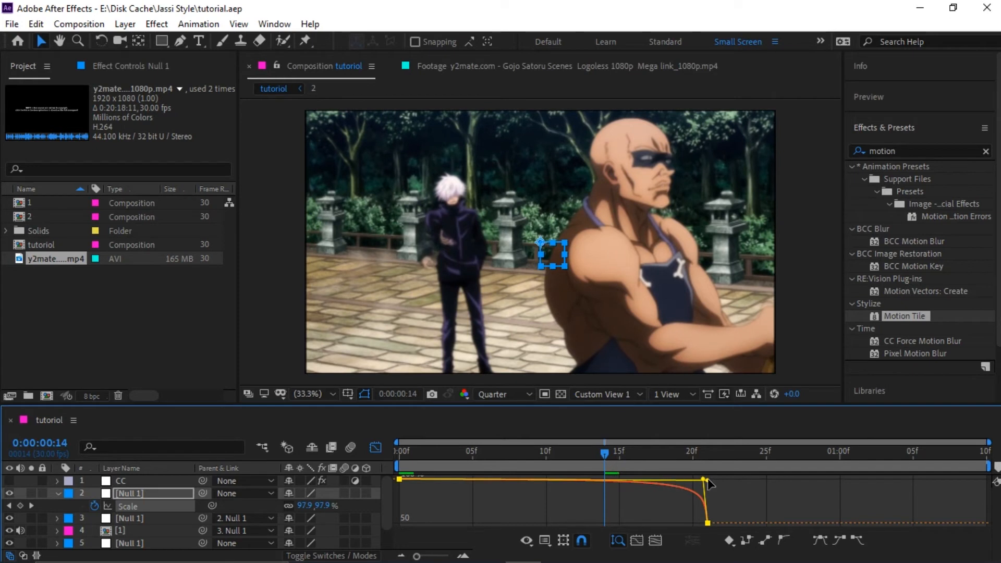
Step: Preview the combined zoom, close the Graph Editor, and deselect the null
key("space")
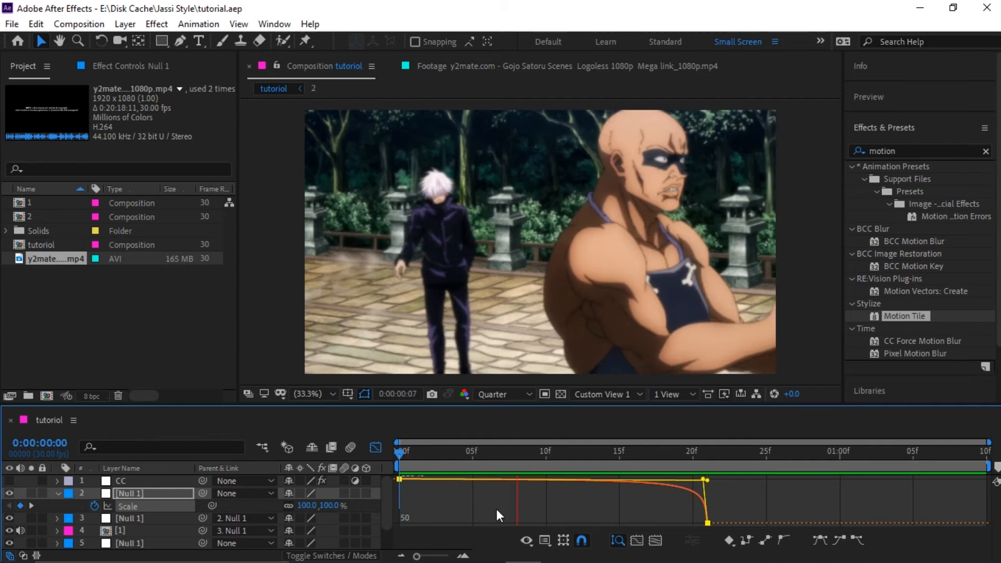
key("space")
left_click(376, 448)
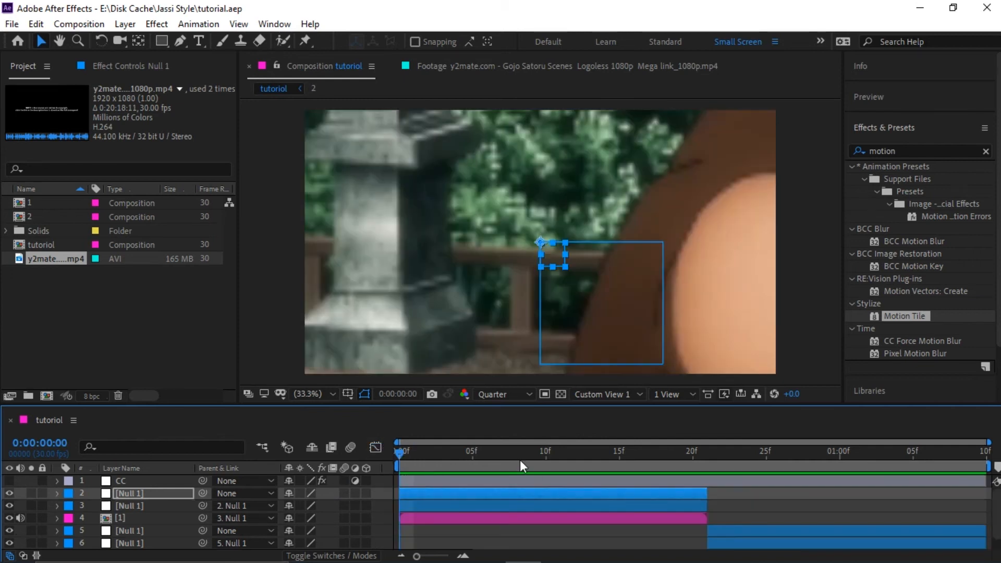
key("space")
left_click(774, 504)
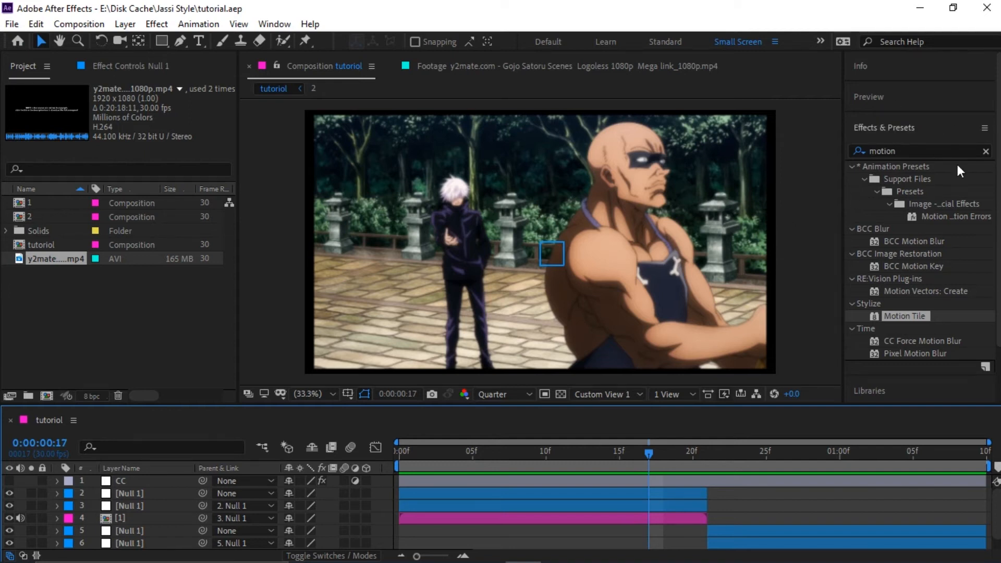
Step: Apply Motion Tile to clip layer 1 with Output Width and Output Height at 400 and Mirror Edges on, and preview the result
left_click_drag(907, 315, 443, 518)
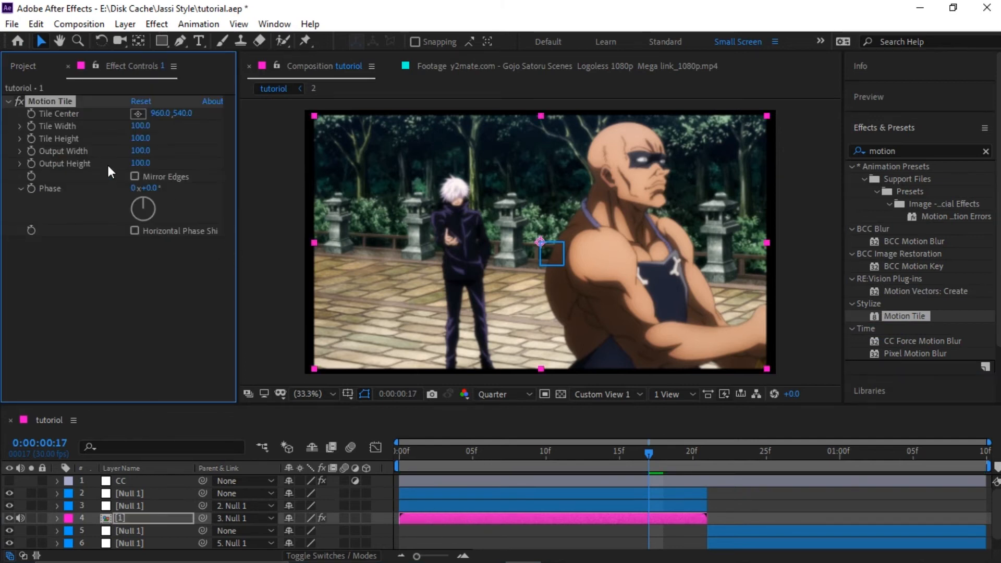
type("40")
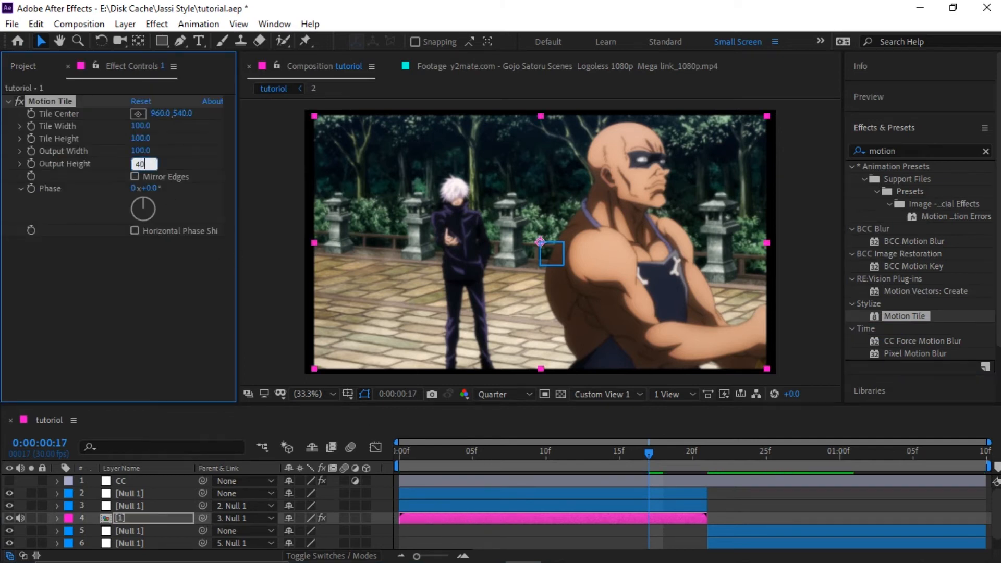
type("0")
key("Return")
left_click(141, 151)
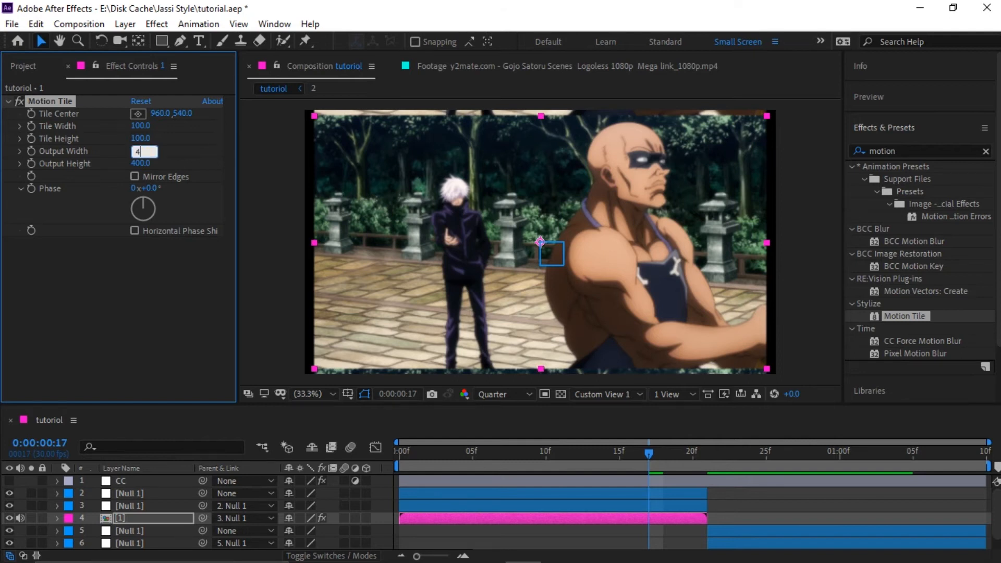
left_click(135, 177)
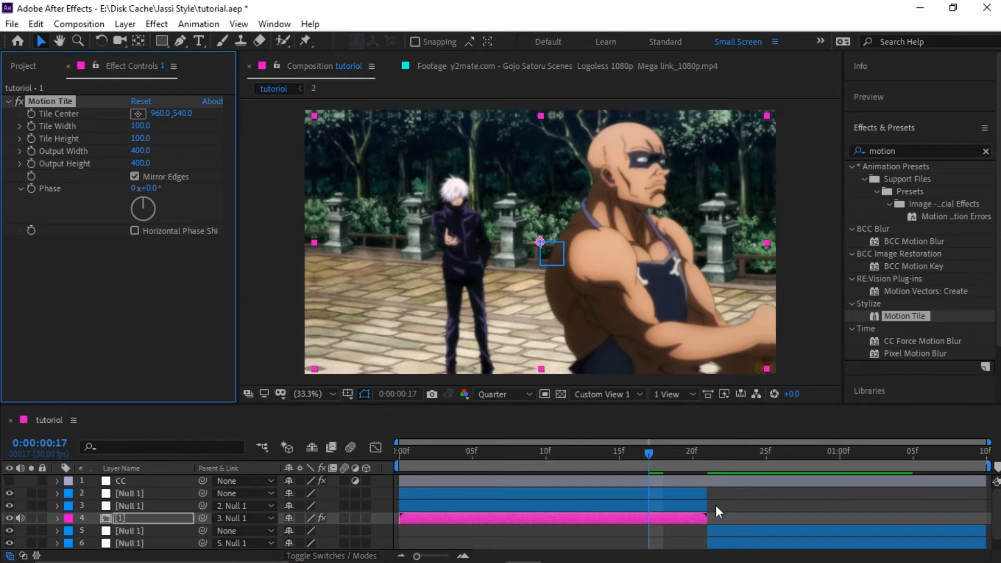
left_click(740, 503)
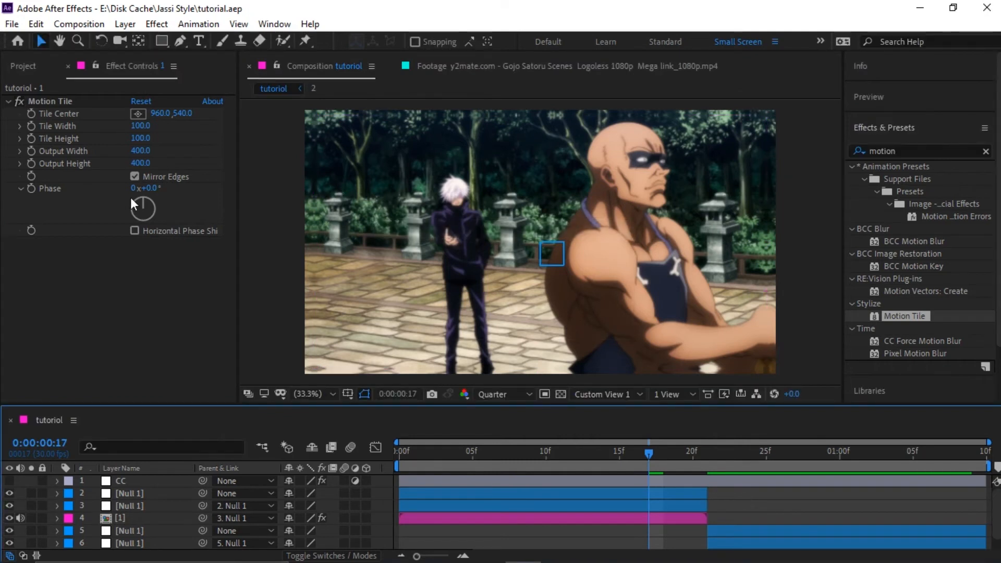
key("space")
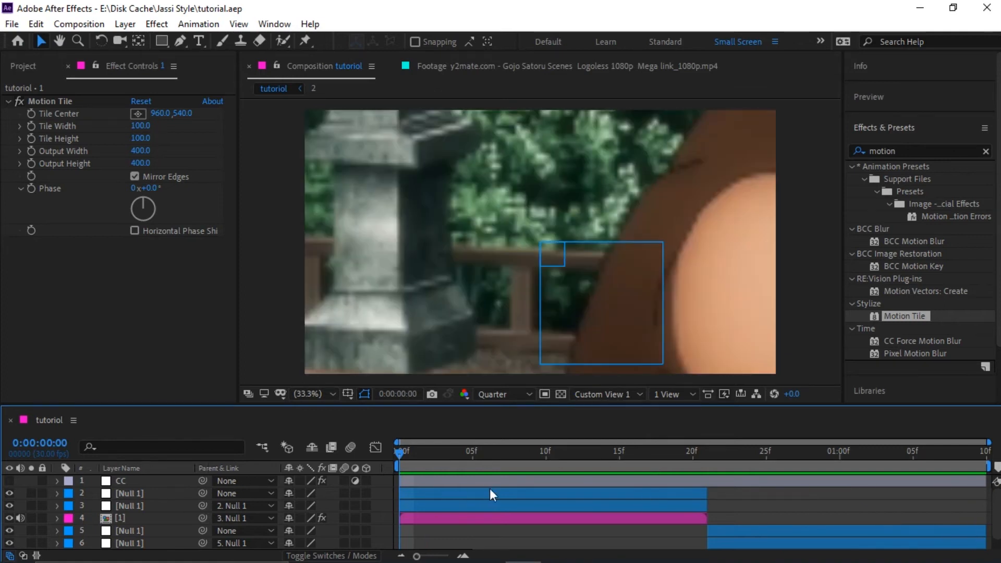
Step: Keyframe the Scale of the null directly above clip 2 from 500% on frame 21 to 100% at its end, with Easy Ease, and save
scroll(483, 500, "down", 1)
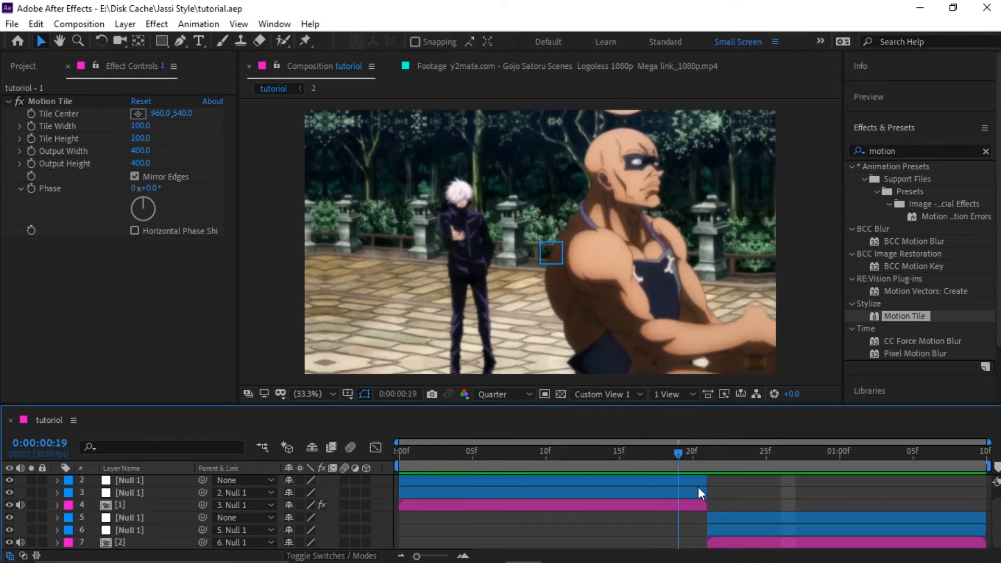
left_click(715, 531)
key("s")
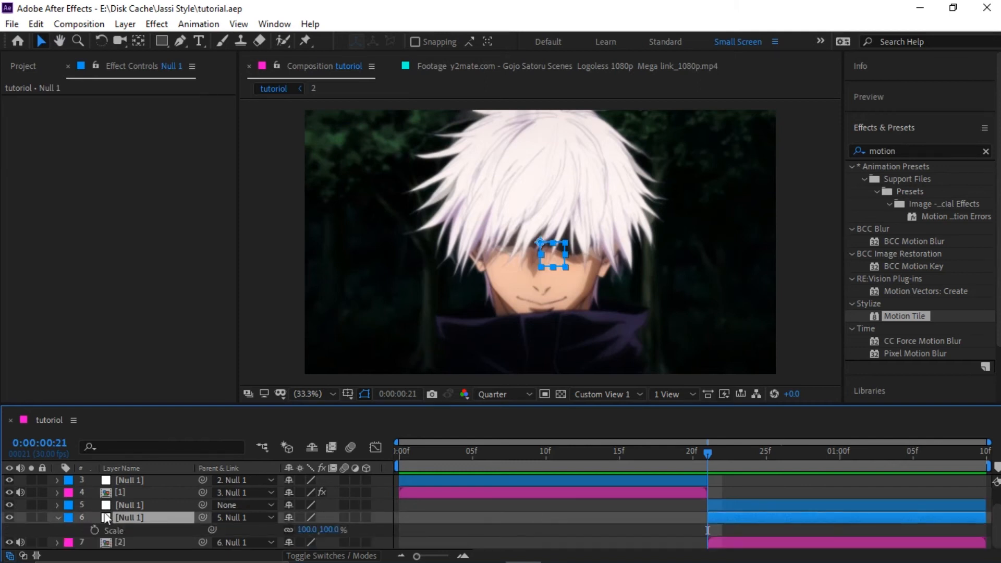
left_click(95, 531)
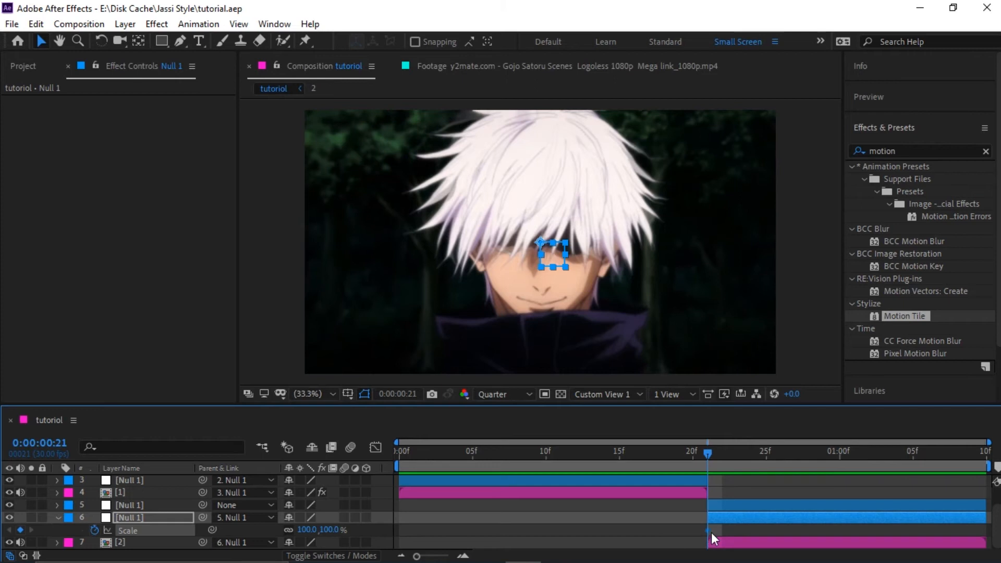
left_click_drag(732, 535, 988, 541)
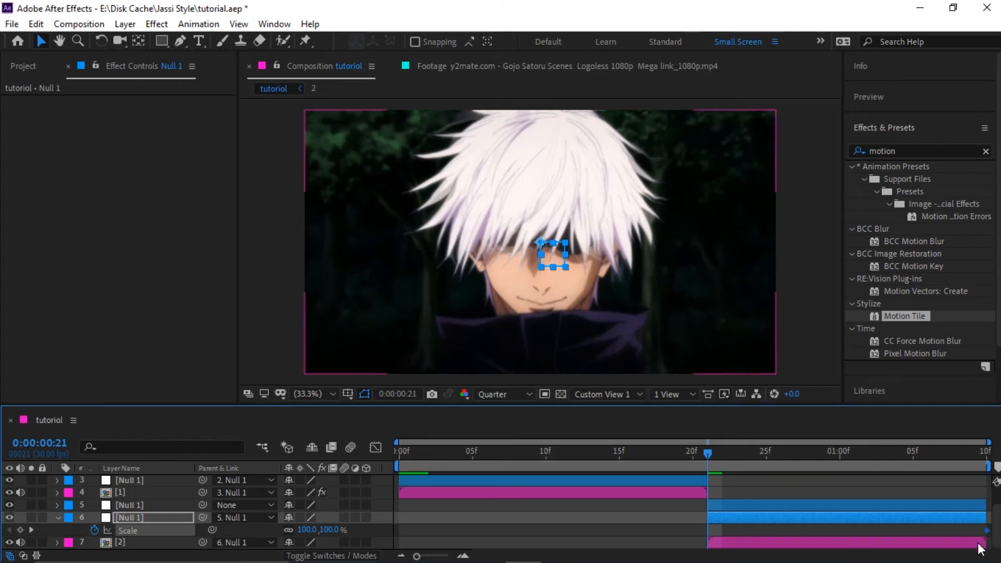
left_click(331, 529)
type("500")
key("Return")
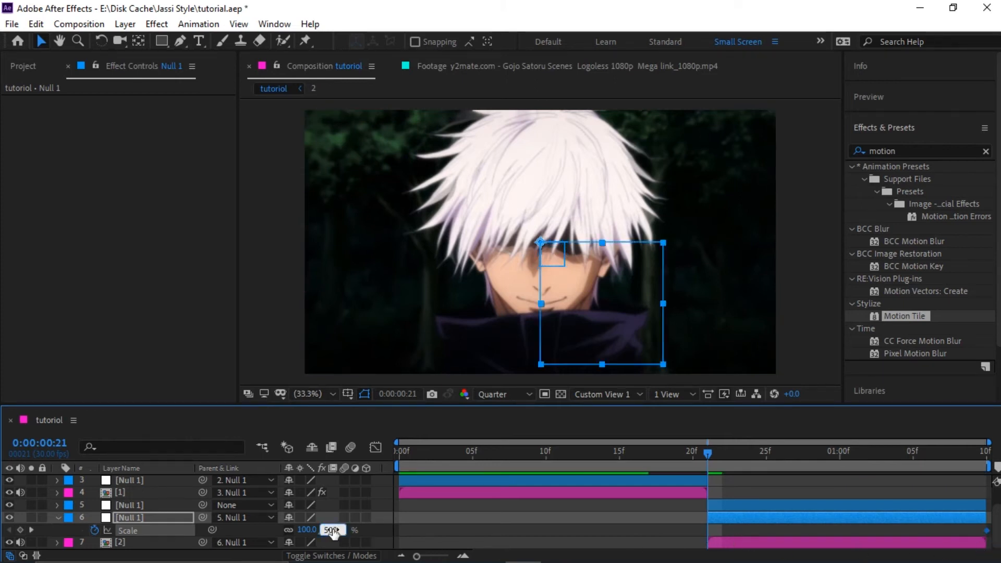
key("ctrl+s")
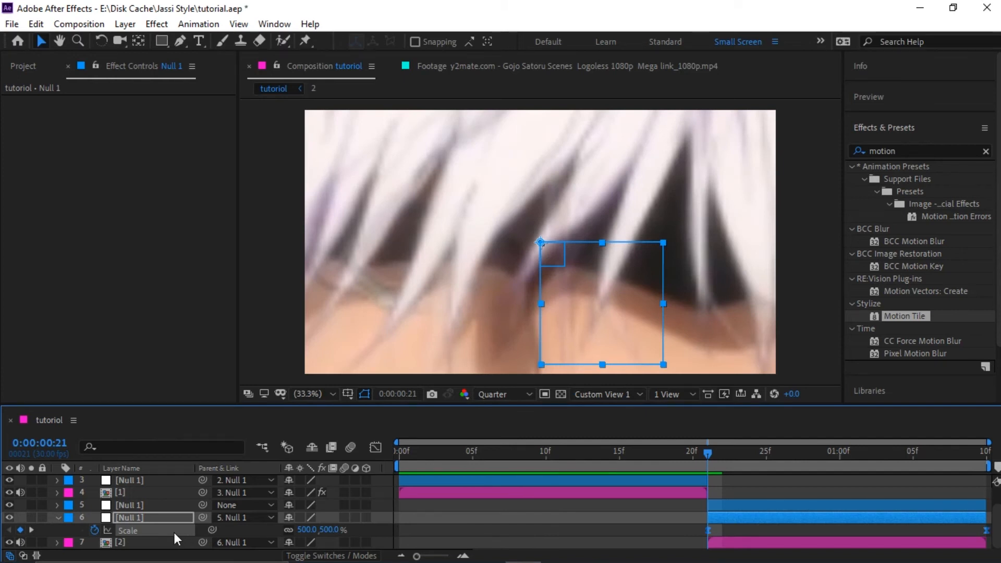
Step: Reshape the Scale curve of the null above clip 2 to drop steeply just after frame 21 and flatten out, and save the project
left_click(376, 448)
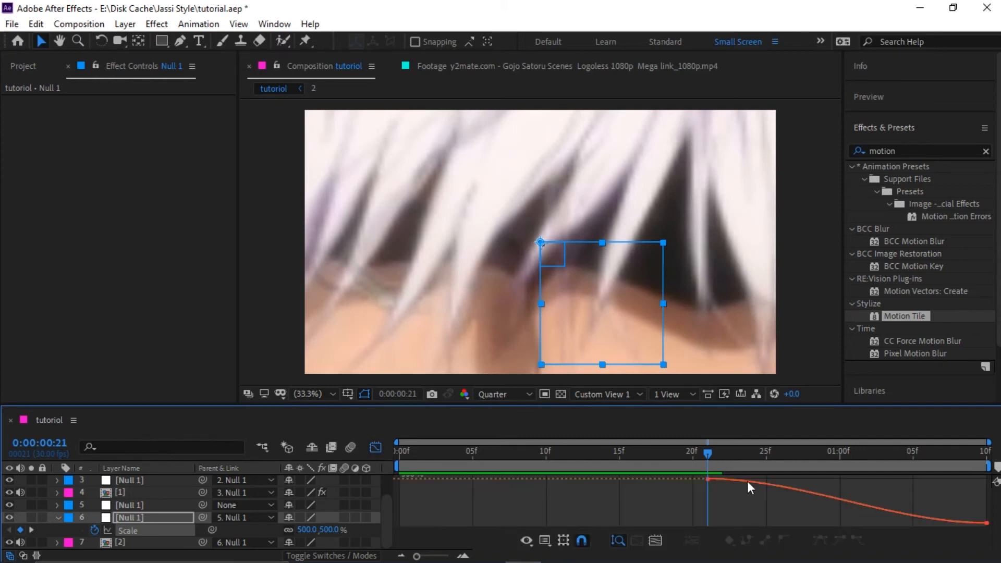
left_click_drag(716, 465, 651, 518)
left_click(785, 483)
left_click_drag(892, 523, 679, 521)
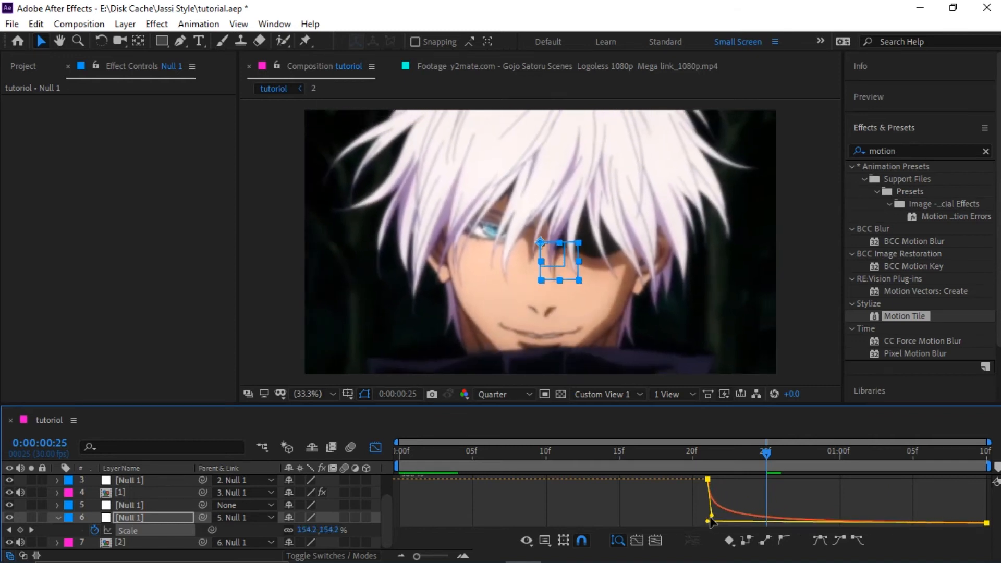
key("ctrl+s")
left_click(376, 448)
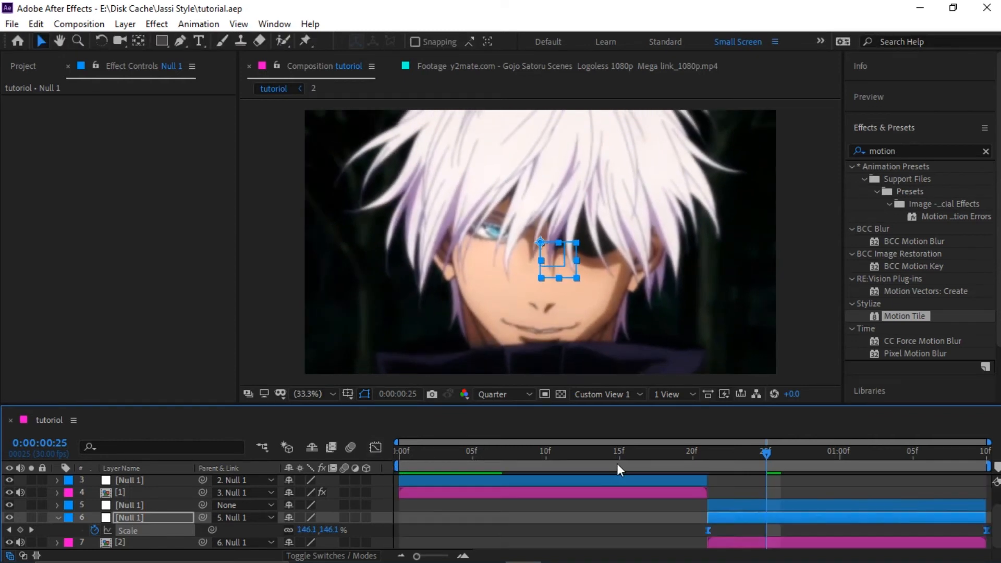
Step: Preview the composition from its first frame to check the zoom into the second clip
scroll(534, 519, "up", 1)
key("Home")
key("space")
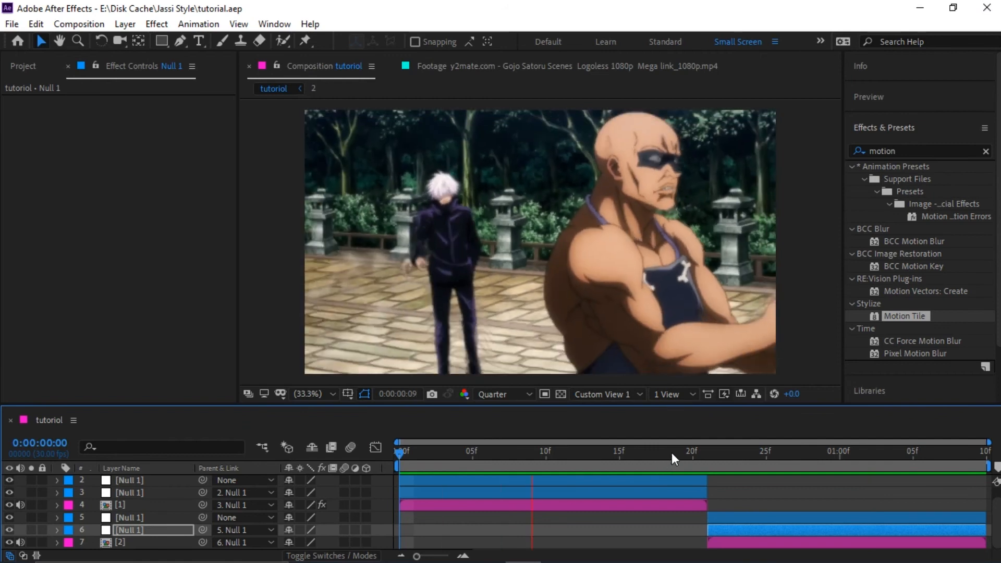
Step: Keyframe layer 5's null Scale at 100% on frame 21 and 50% at 0:00:01:09, and shift the last keyframe to the clip's end
left_click(707, 452)
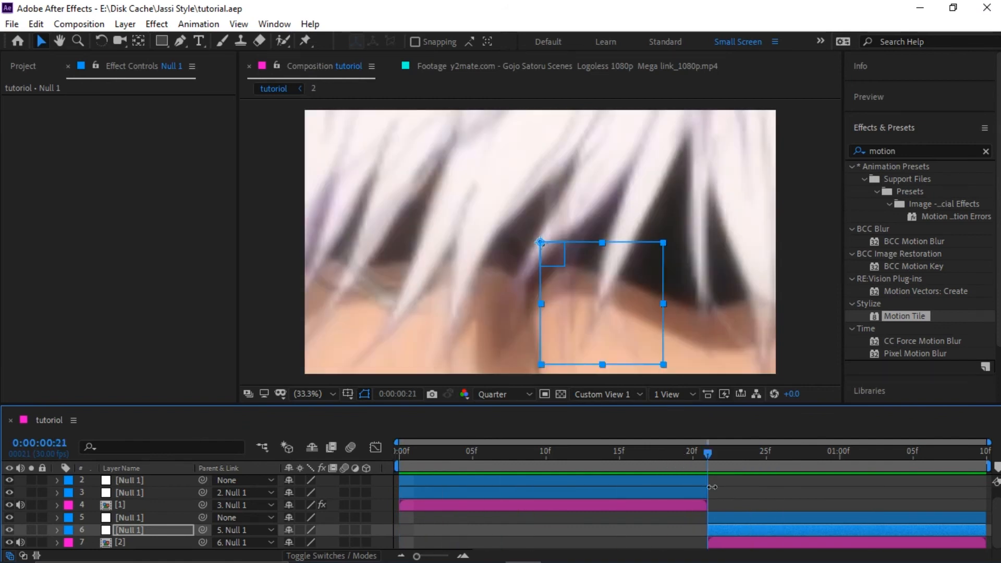
left_click(725, 516)
key("s")
left_click(94, 531)
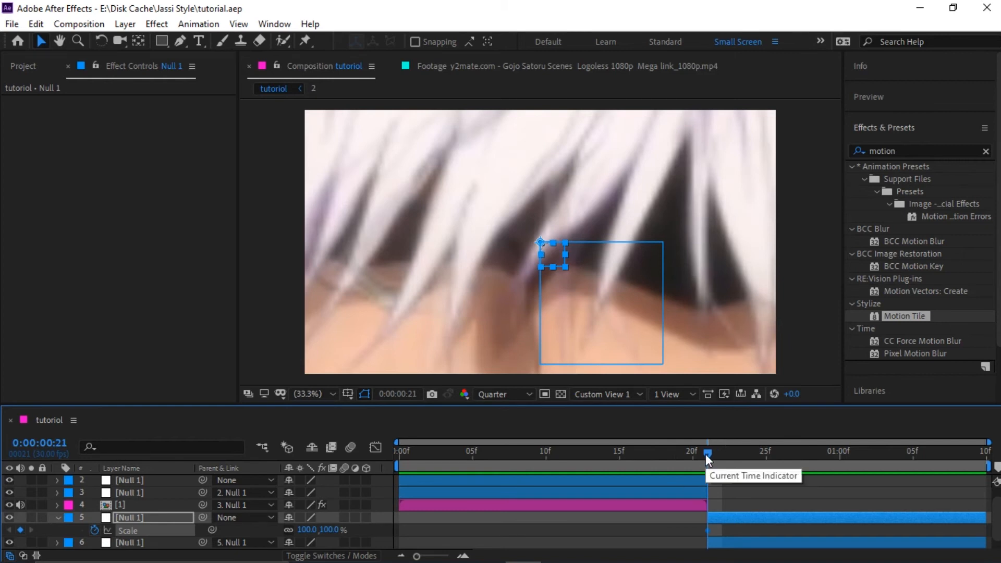
key("space")
type("52.6")
key("Return")
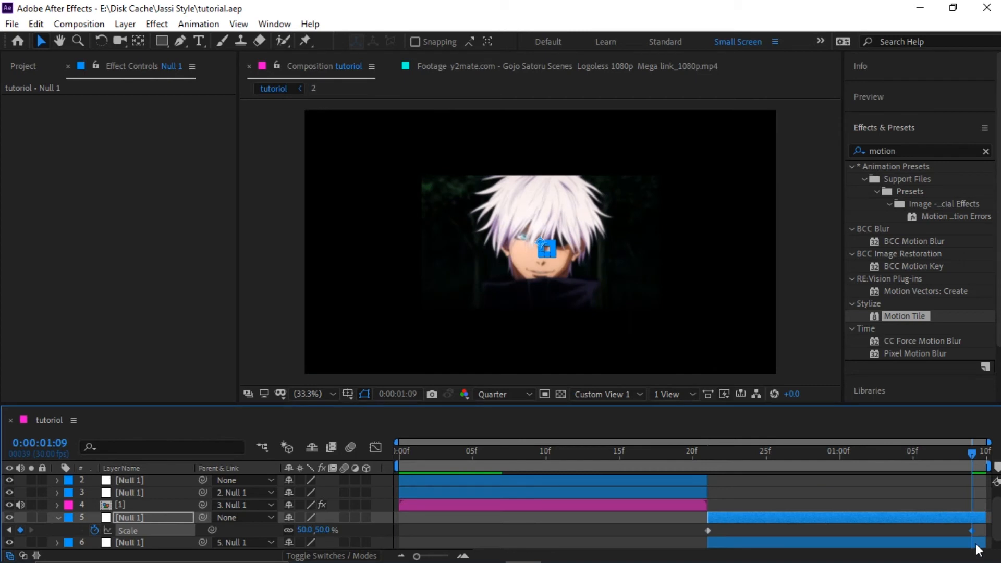
left_click_drag(986, 533, 1000, 534)
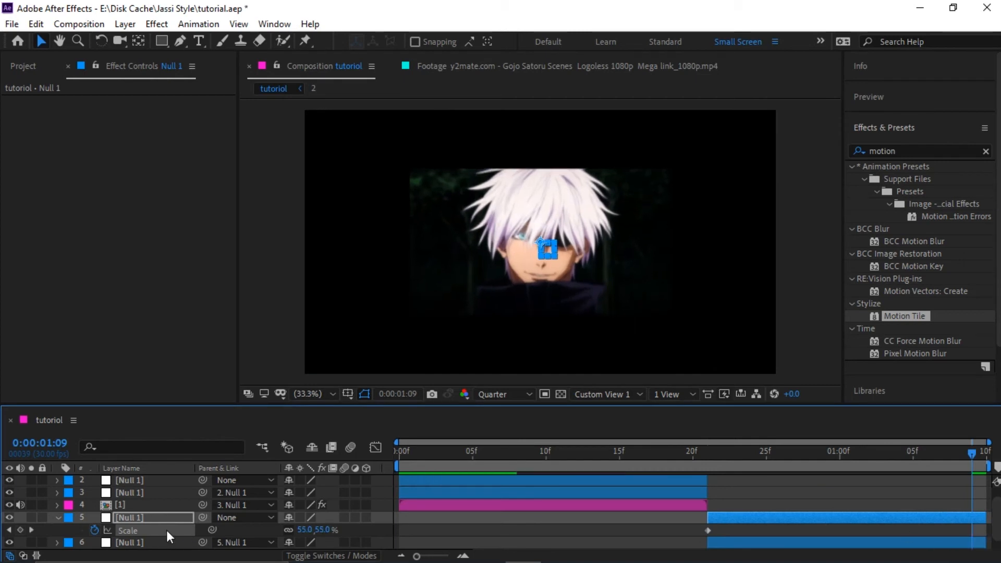
Step: Easy Ease layer 5's Scale keyframes, reshape their curve to stay flat and drop steeply near the end, and save the project
key("F9")
key("shift+F3")
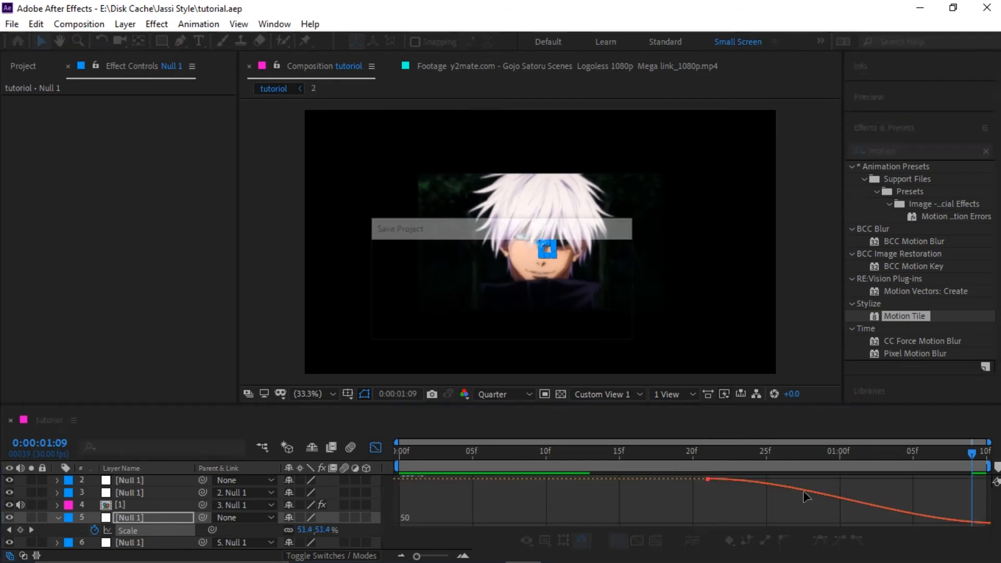
left_click_drag(906, 525, 915, 477)
key("ctrl+s")
left_click(377, 448)
key("u")
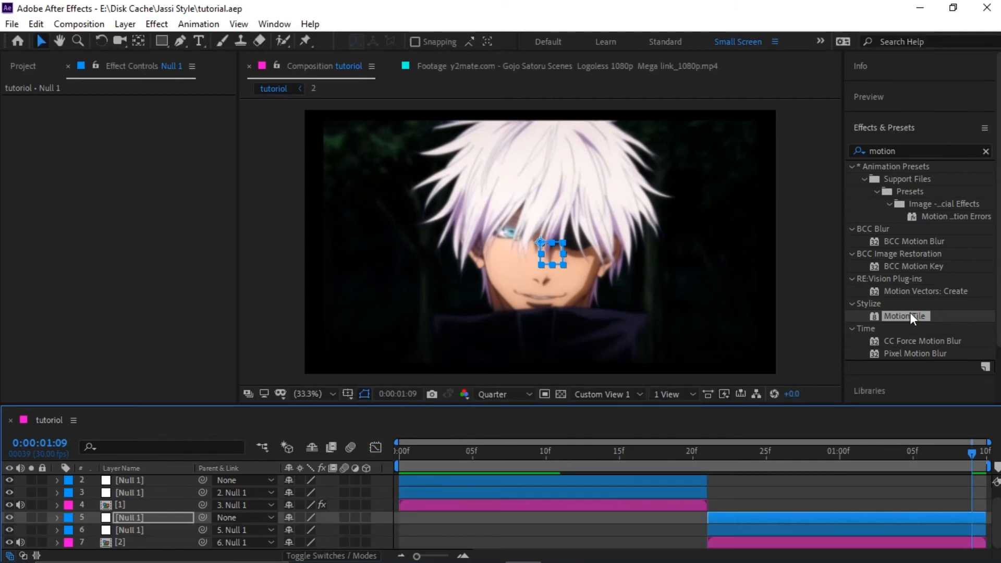
Step: Apply Motion Tile to clip layer 2 with Mirror Edges on and Output Width and Output Height at 400, and save the project
left_click_drag(901, 315, 726, 537)
left_click(139, 175)
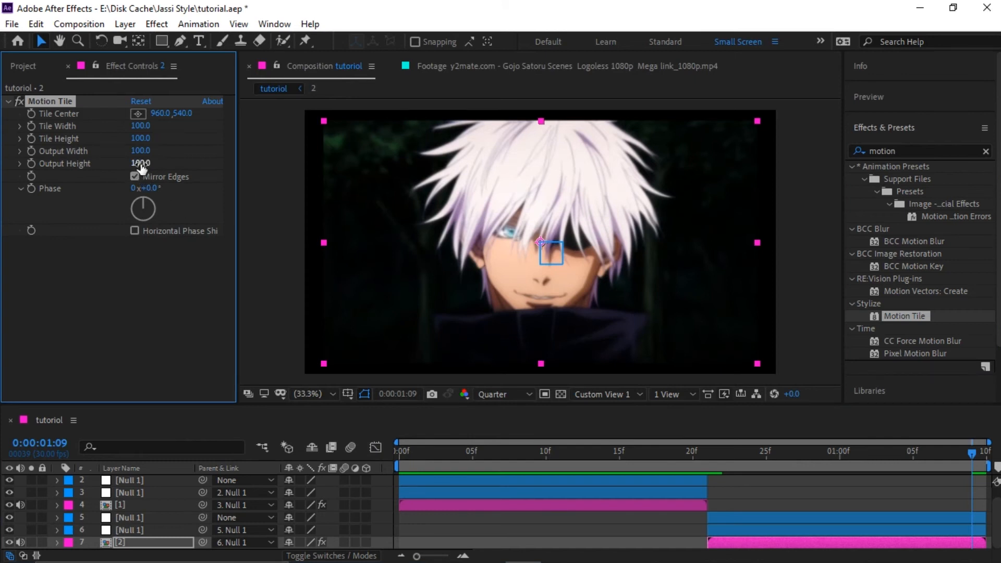
mouse_move(140, 162)
left_mouse_down()
mouse_move(154, 164)
mouse_move(150, 156)
left_mouse_up()
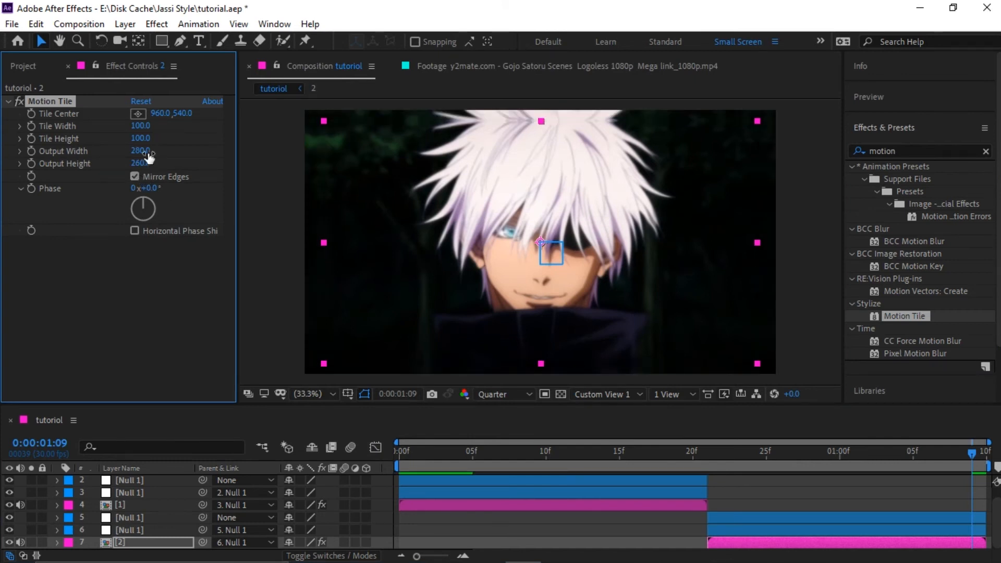
type("400")
key("Return")
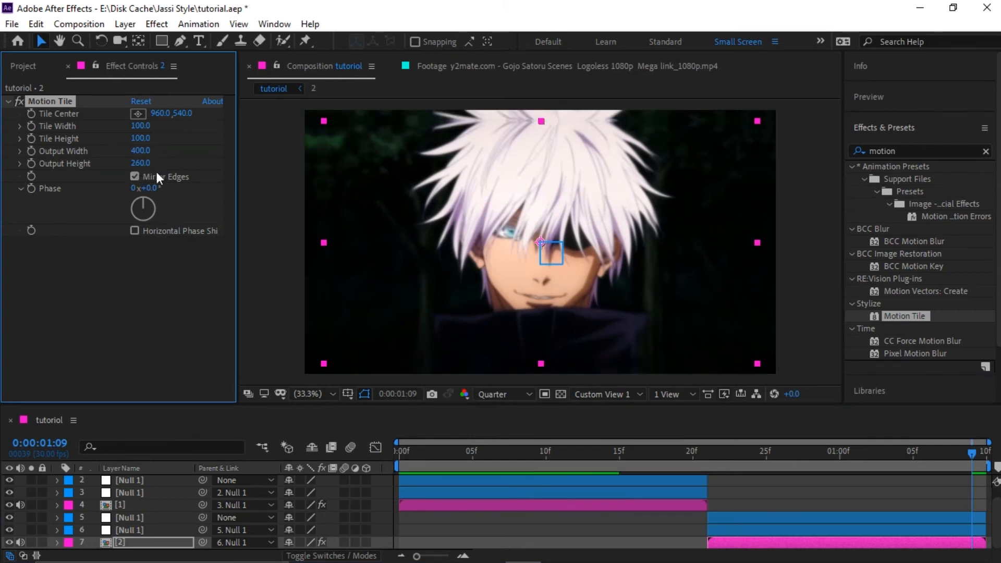
left_click(138, 164)
key("ctrl+s")
Step: Deselect the layers and preview the full transition from the first frame
left_click(399, 452)
left_click(527, 532)
key("ctrl+v")
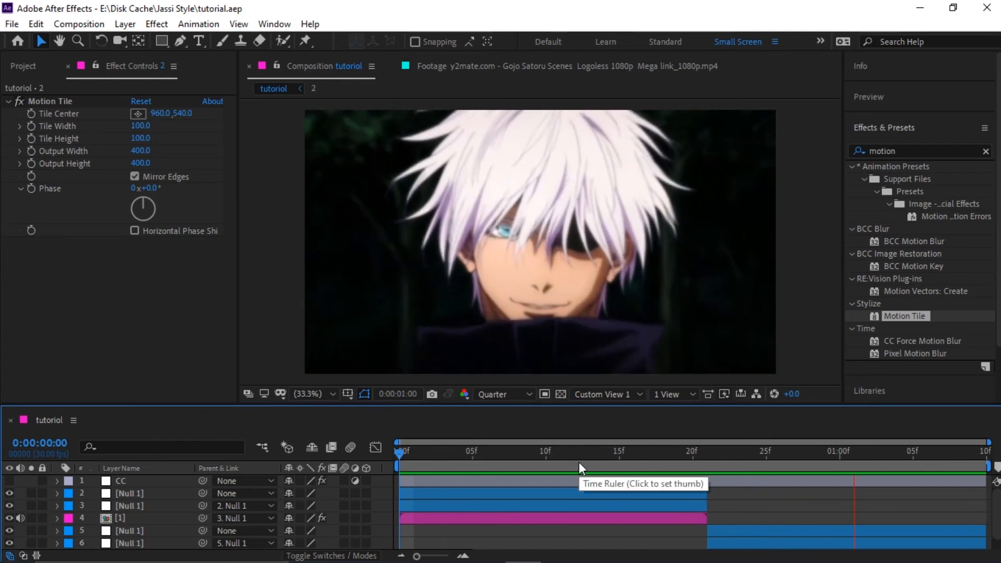
left_click(579, 462)
Step: Enable motion blur on clip layers 1 and 2 and for the composition
scroll(369, 499, "down", 1)
left_click(137, 543)
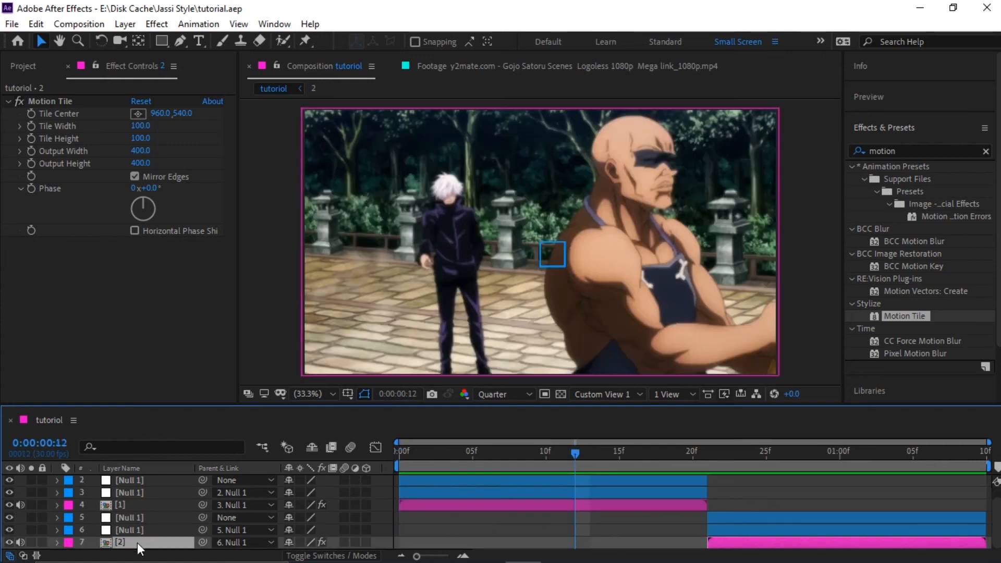
left_click(344, 543)
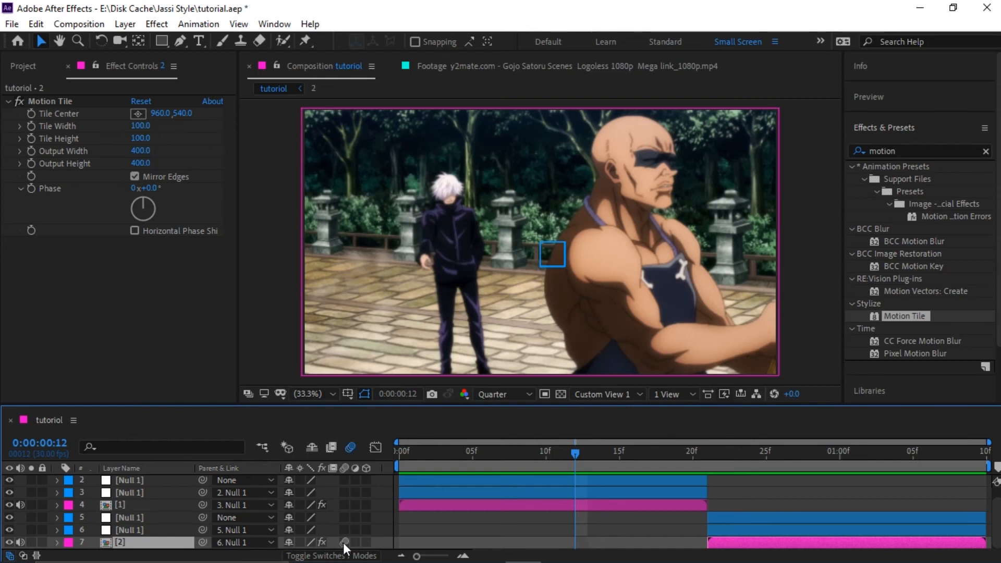
left_click(121, 506)
left_click(343, 505)
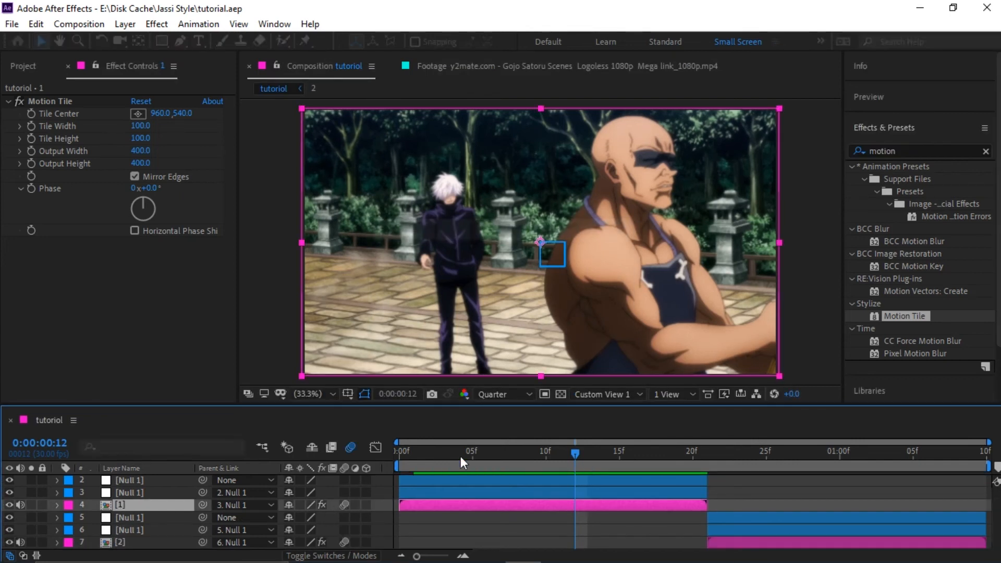
Step: Preview the transition with motion blur from the first frame and stop at frame 10
key("Home")
scroll(514, 512, "up", 1)
left_click(767, 504)
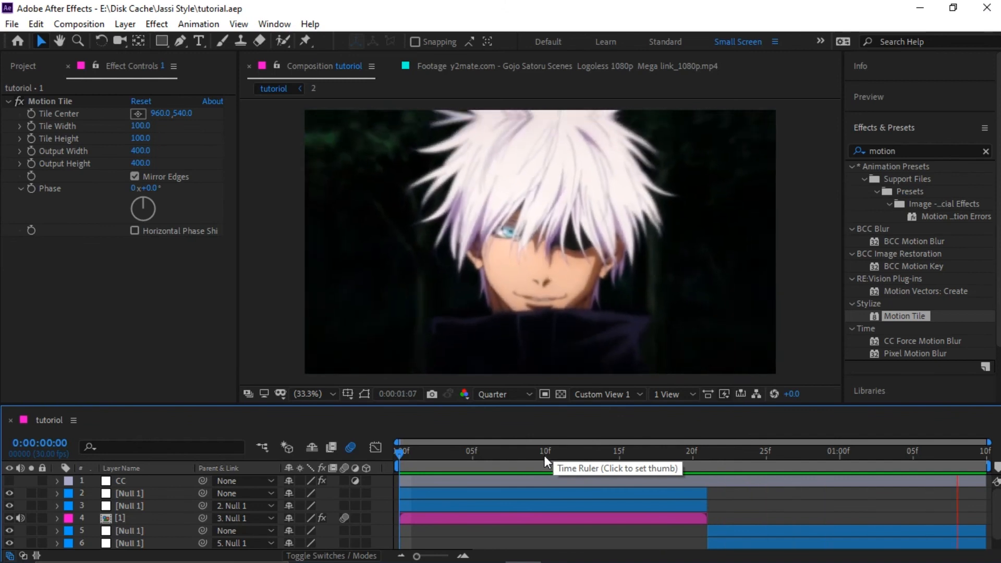
left_click(545, 455)
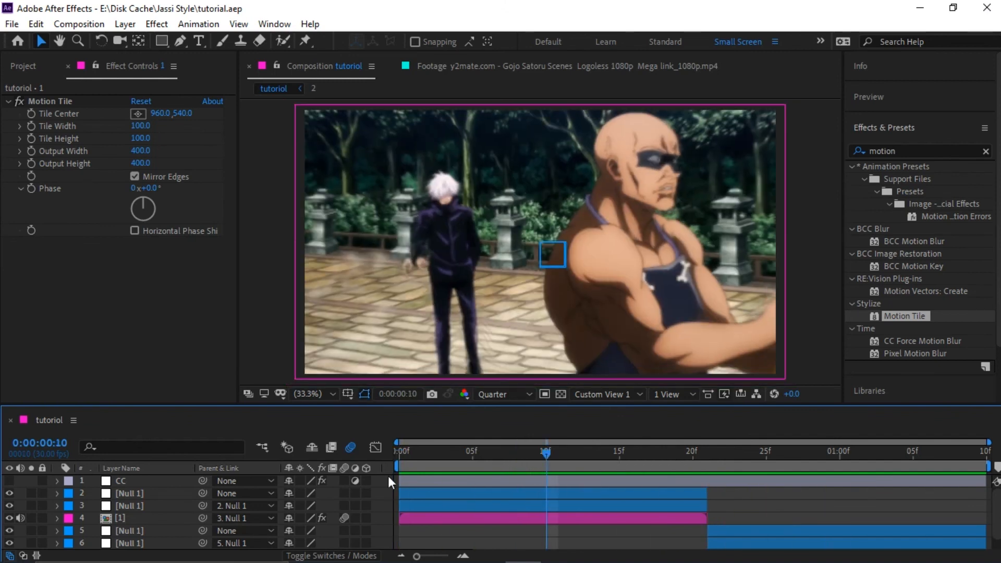
Step: Make the CC adjustment layer visible and preview the color-corrected transition from the first frame
left_click(10, 481)
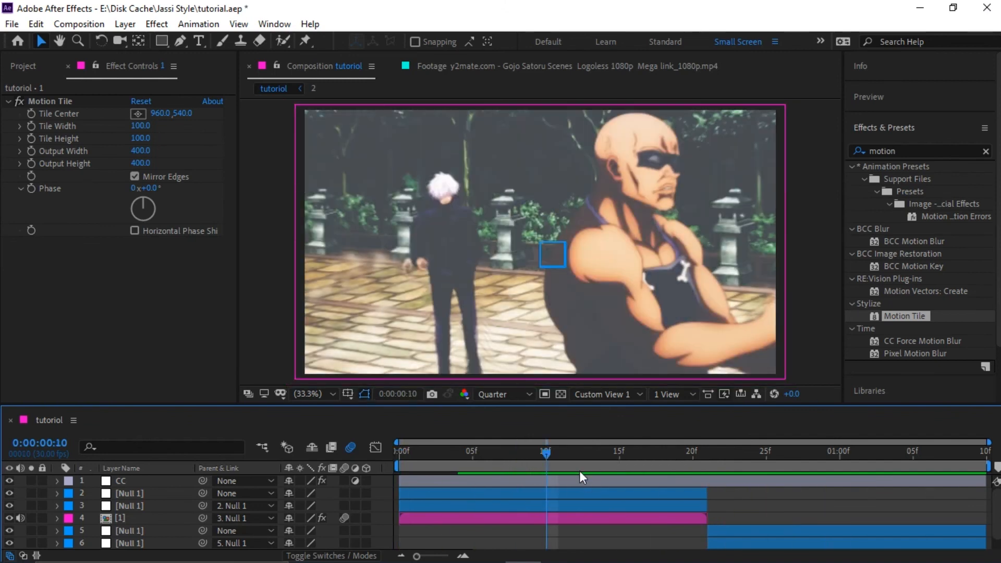
left_click(414, 453)
left_click_drag(418, 475, 341, 487)
key("space")
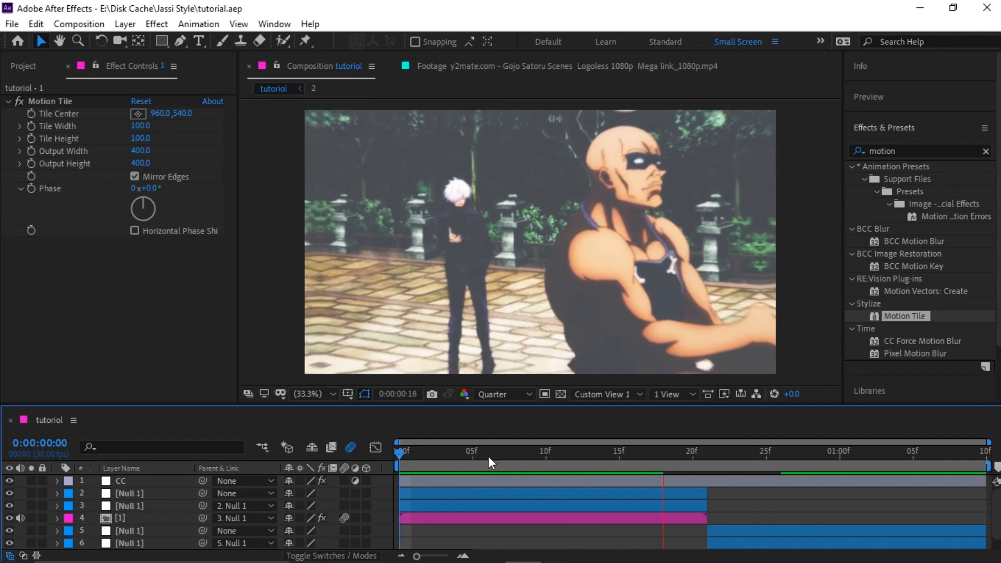
key("space")
key("space")
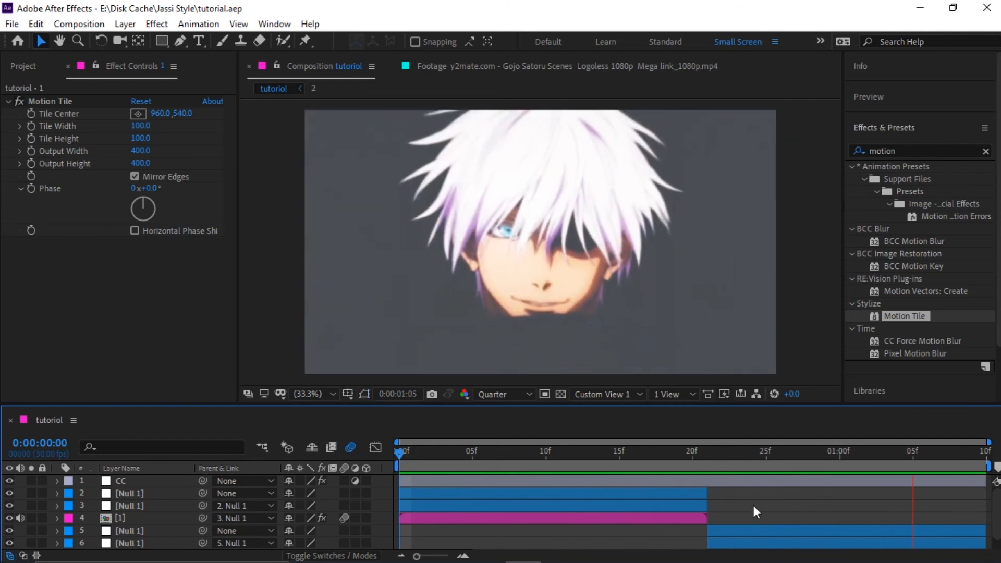